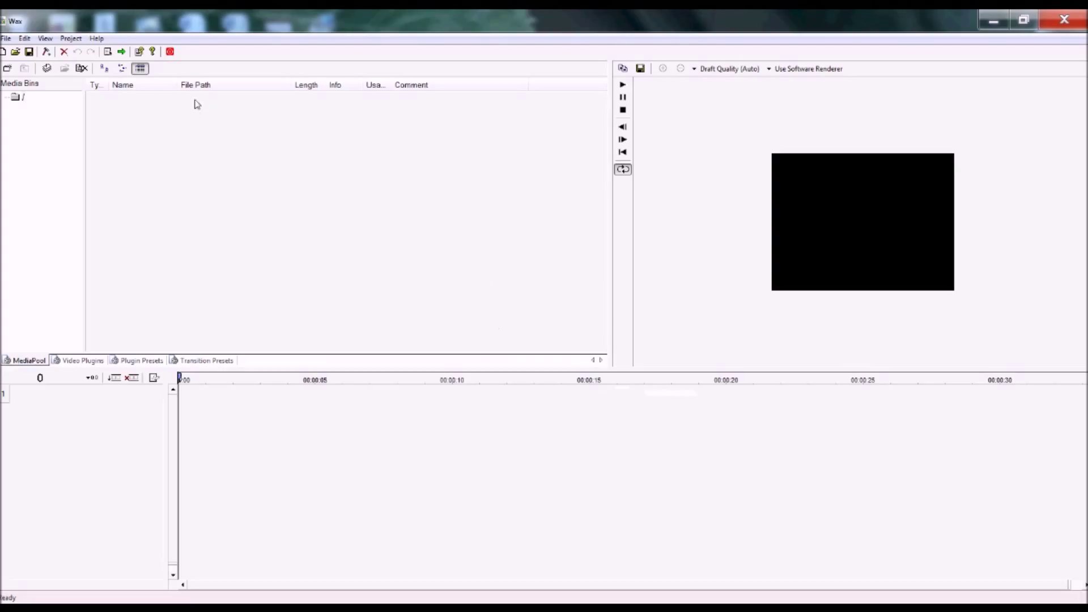
- Change the project frame width from 320 to 800 and apply, giving an 800×400 frame
click(112, 53)
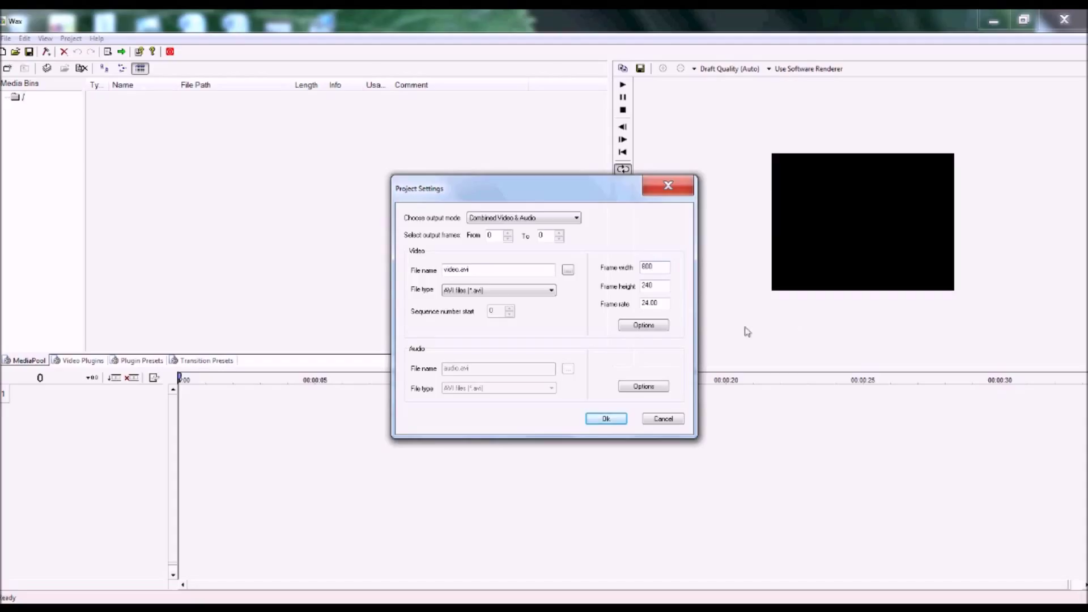
key(Tab)
click(611, 418)
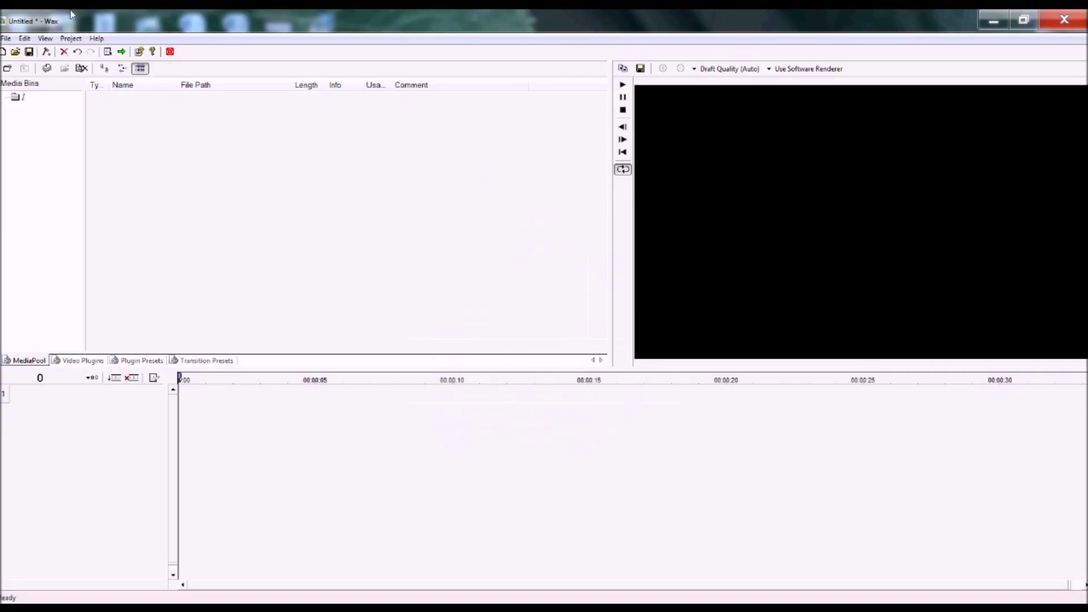
- Import the Basic bluescreen news video into the media pool
click(52, 72)
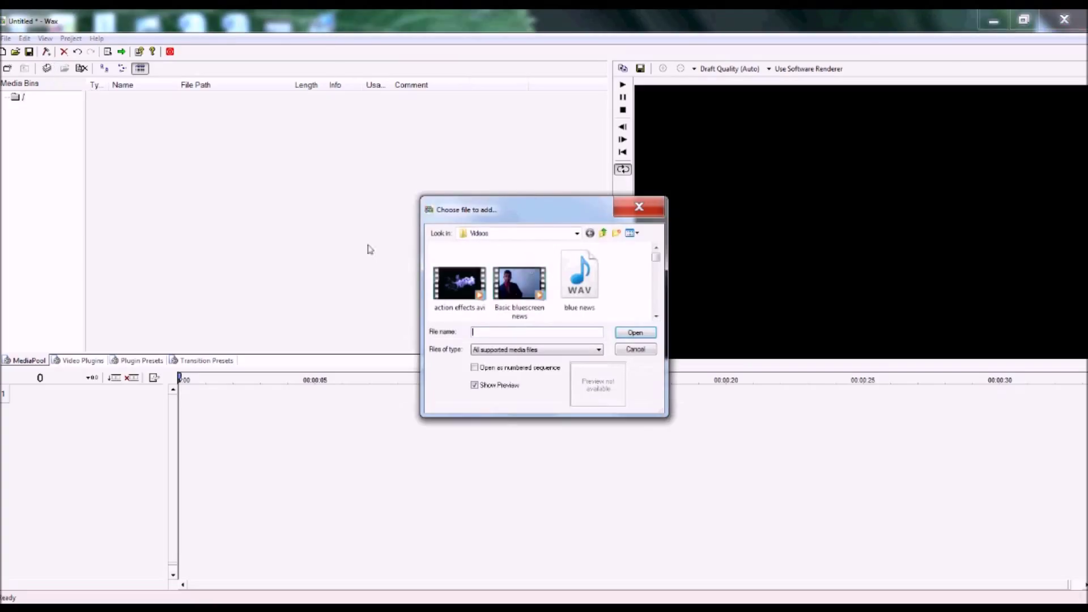
click(518, 283)
click(633, 334)
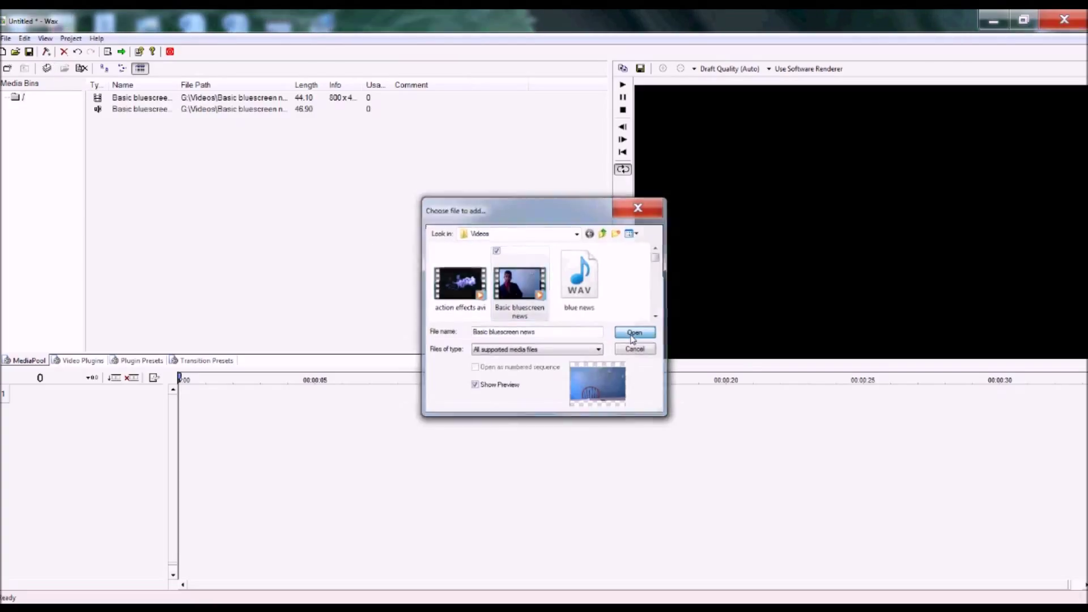
- Place the bluescreen video on track 1 and scrub through it before returning to the start
click(236, 99)
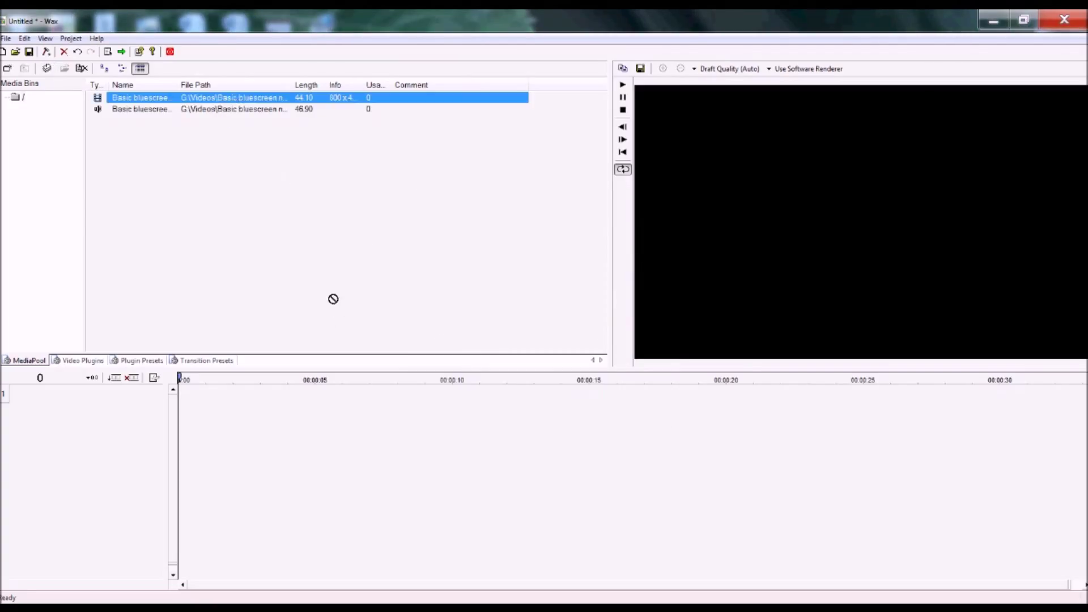
drag(334, 299, 347, 405)
drag(179, 377, 335, 414)
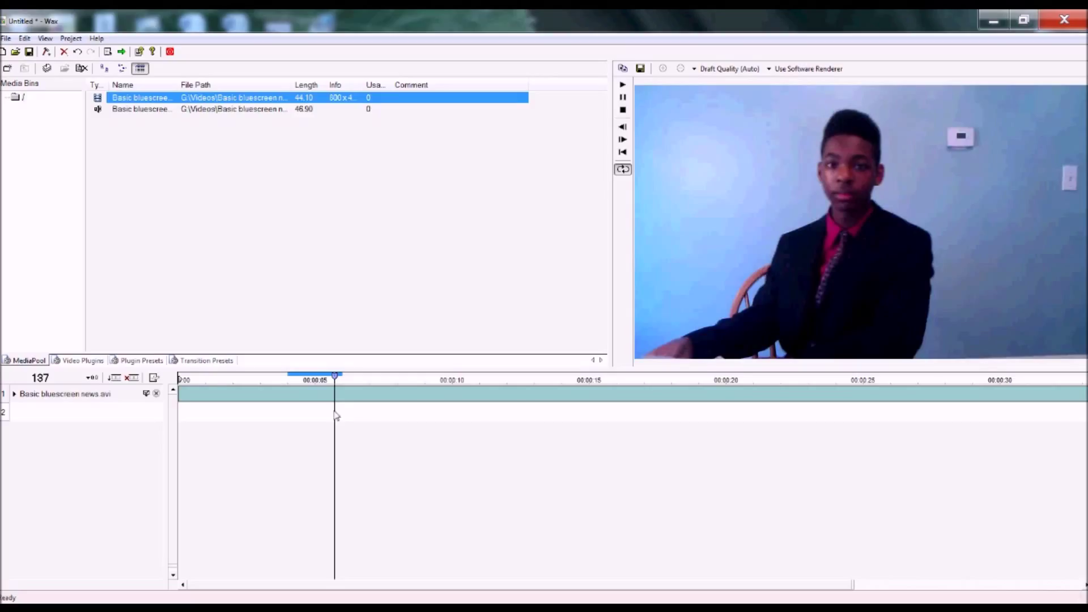
drag(180, 391, 207, 401)
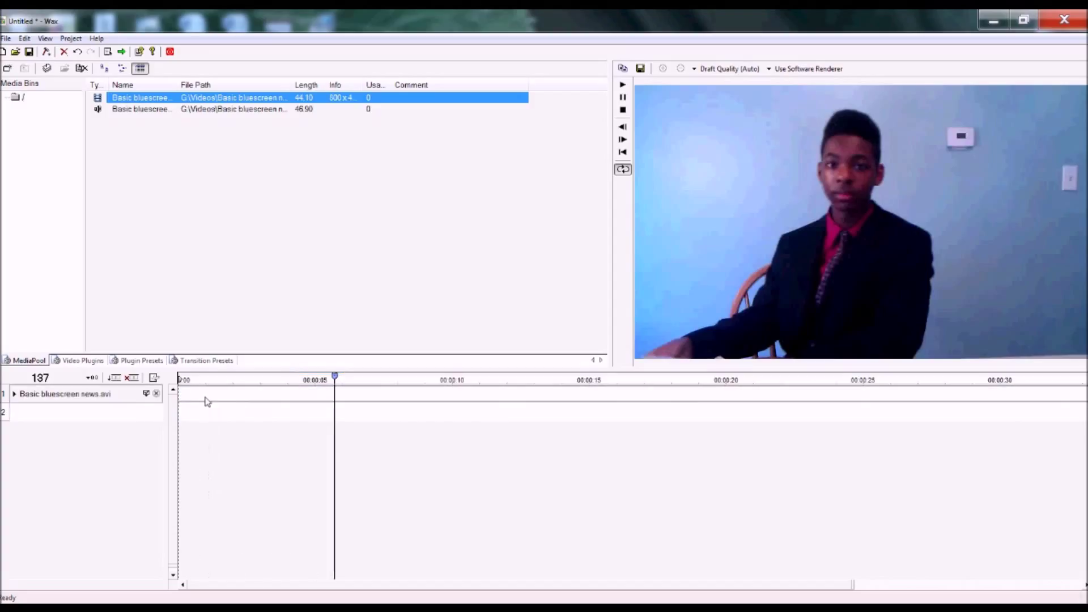
click(181, 382)
- Apply Chroma Key to the clip, sampling the blue wall with Tolerance 0.15
click(83, 361)
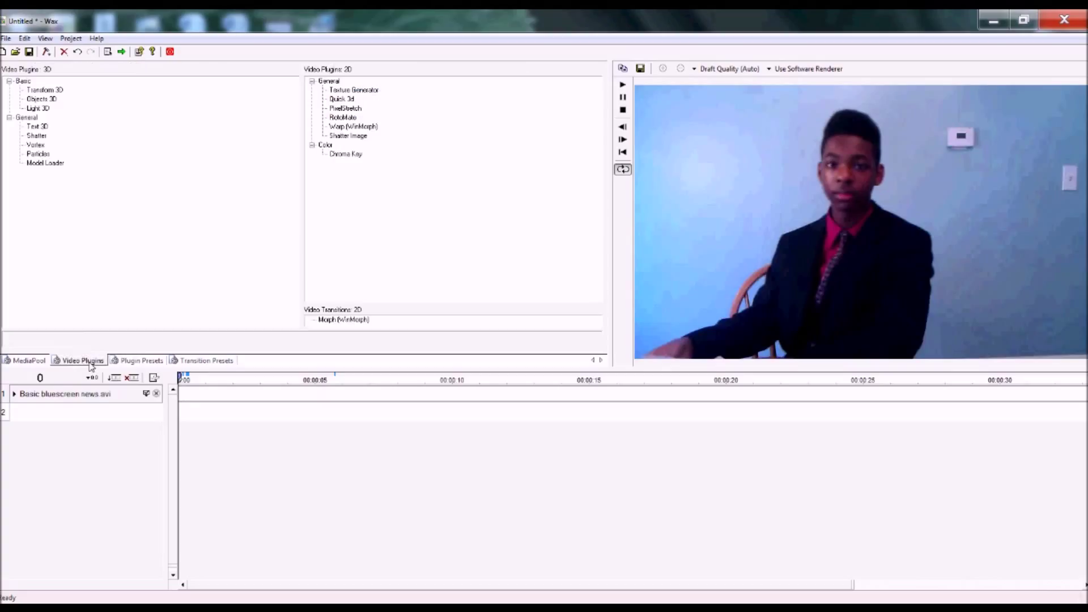
drag(344, 158, 331, 398)
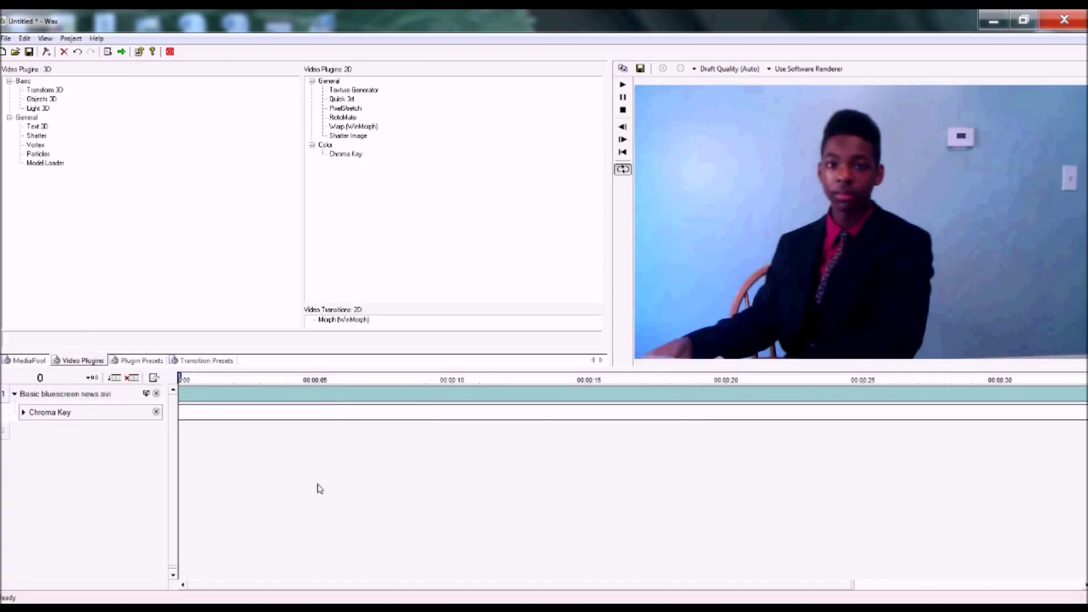
click(22, 413)
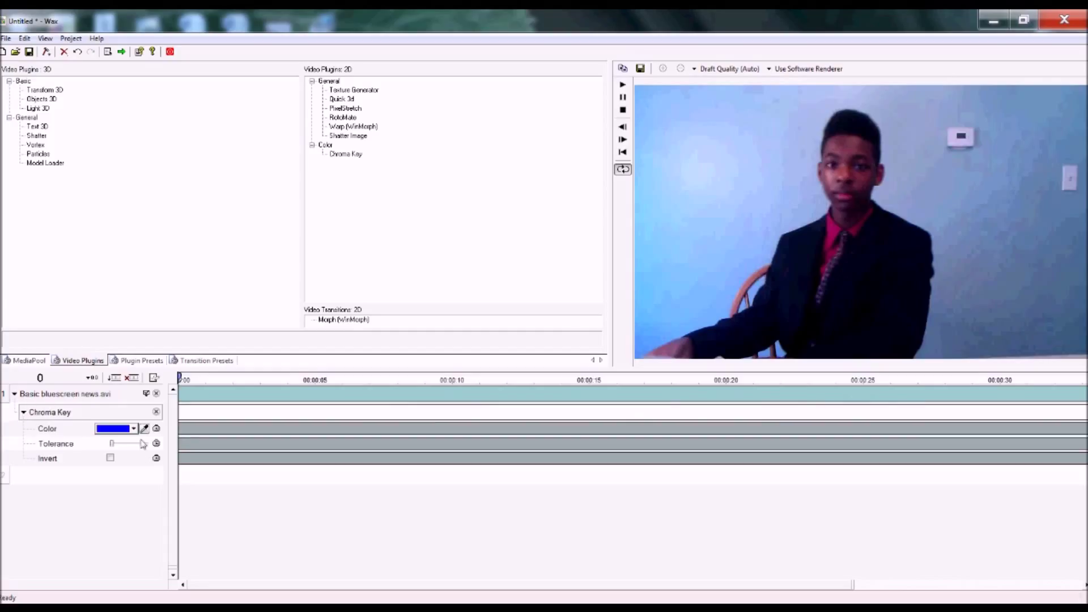
click(736, 223)
drag(112, 447, 117, 447)
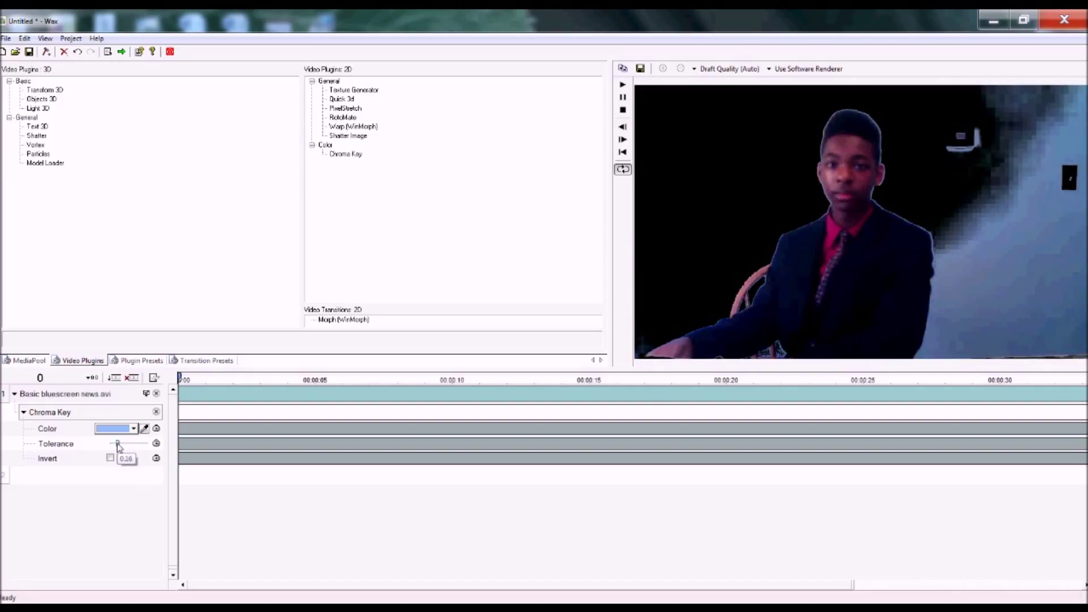
click(23, 413)
- Add Quick 3d to the clip and set Posx to about 0.32
click(24, 363)
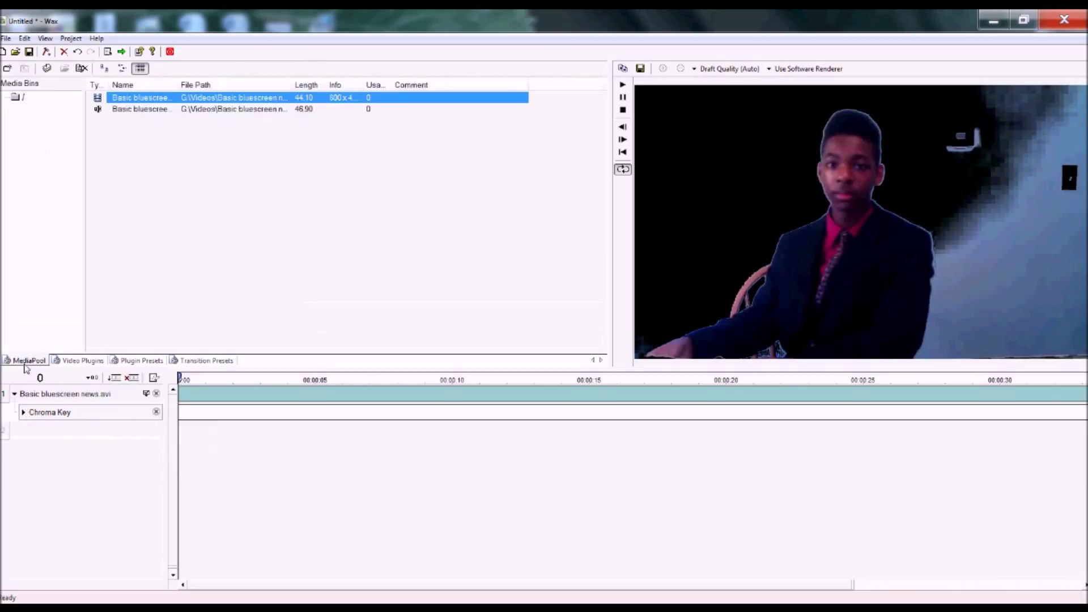
click(60, 363)
drag(342, 99, 326, 403)
click(23, 412)
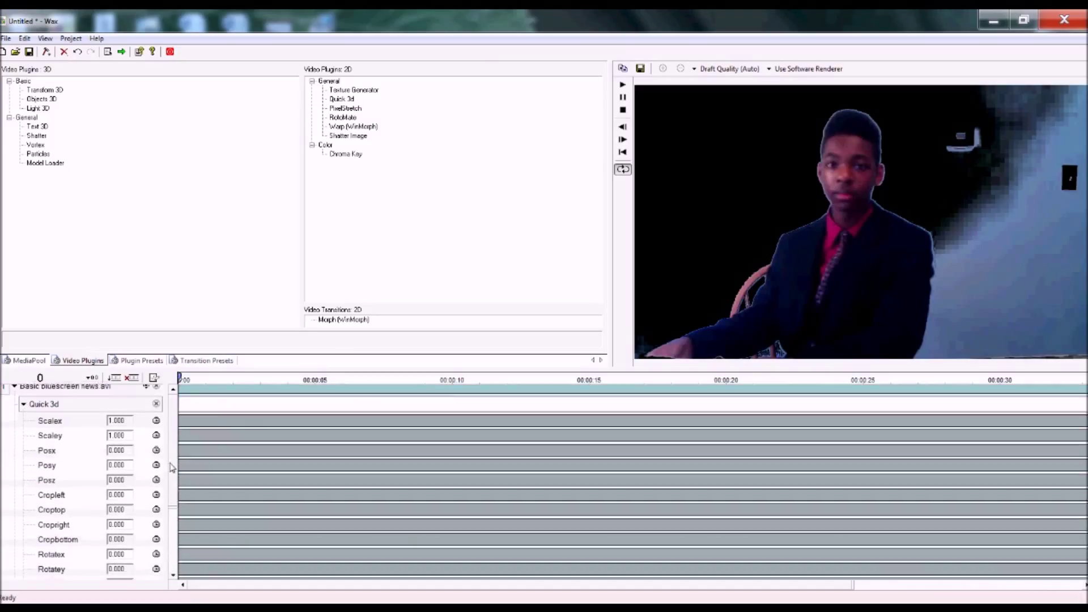
drag(117, 450, 118, 449)
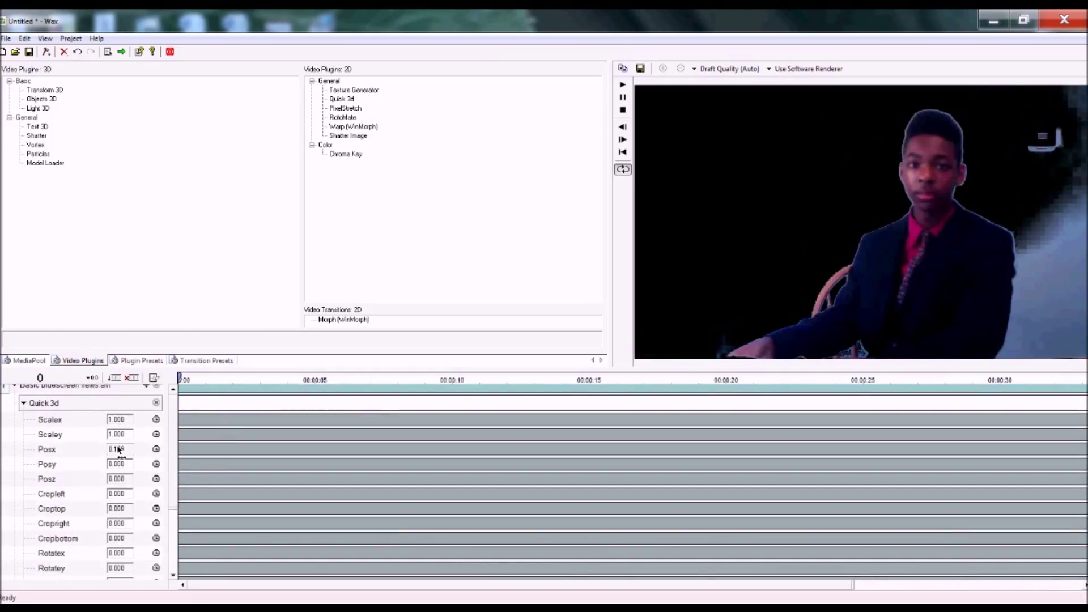
drag(117, 449, 117, 448)
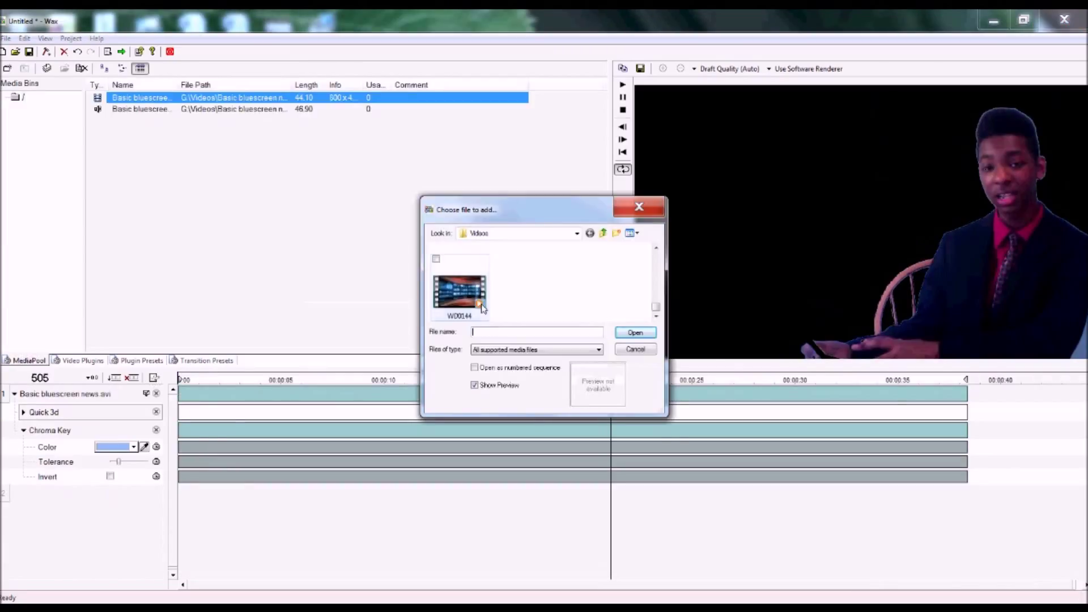
- Add WD0144.avi to track 2 as the newsroom background and preview the composite
click(636, 333)
drag(230, 105, 226, 127)
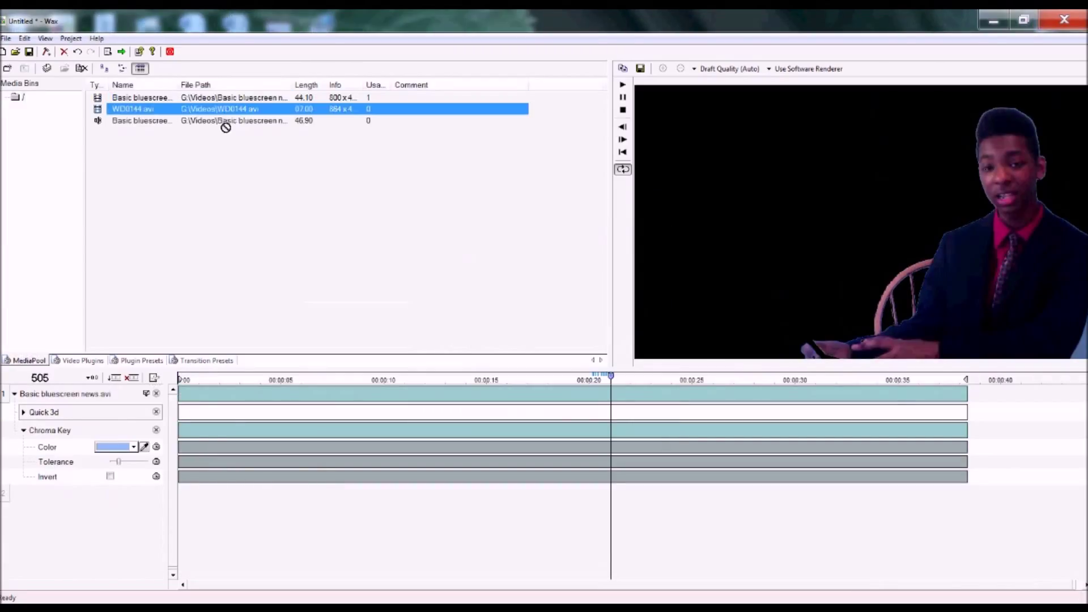
drag(261, 418, 251, 497)
click(253, 380)
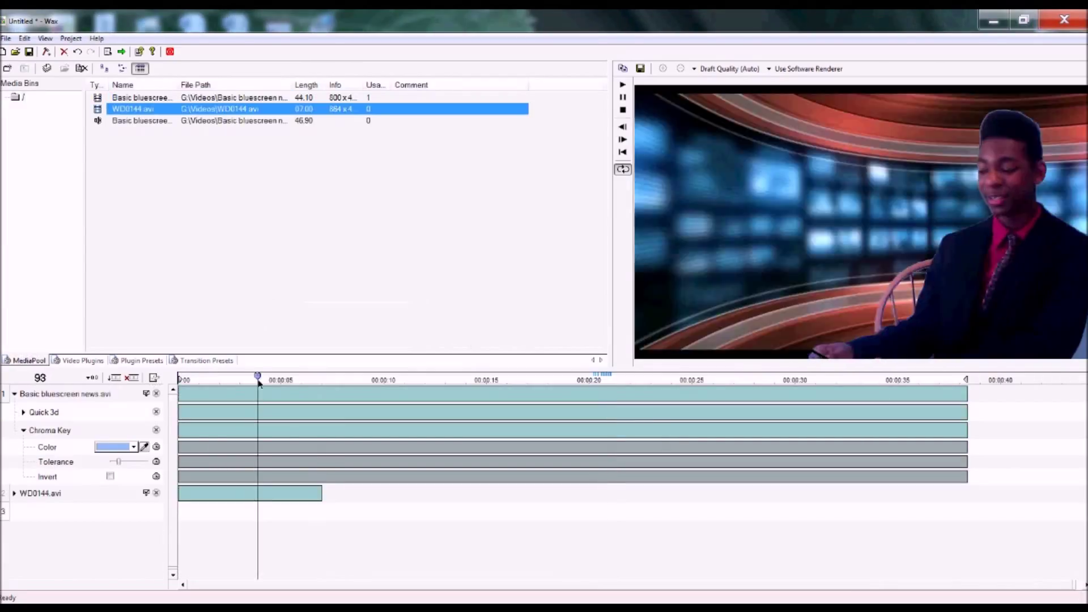
drag(255, 386, 247, 391)
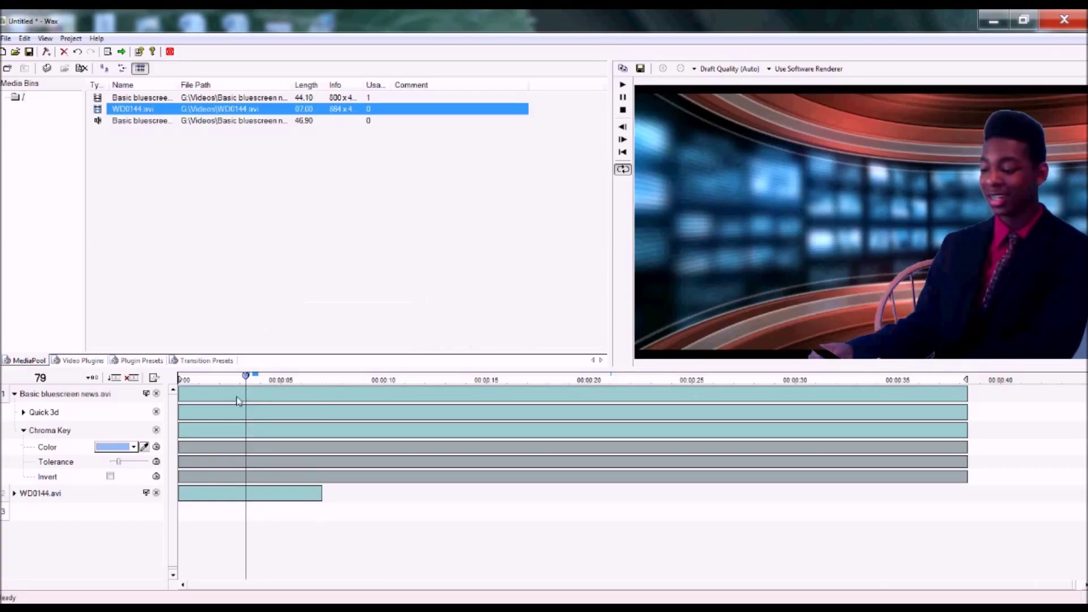
- Adjust a Quick 3d setting on the WD0144.avi backdrop clip
click(24, 413)
scroll(170, 471, down, 2)
drag(116, 488, 177, 473)
click(24, 388)
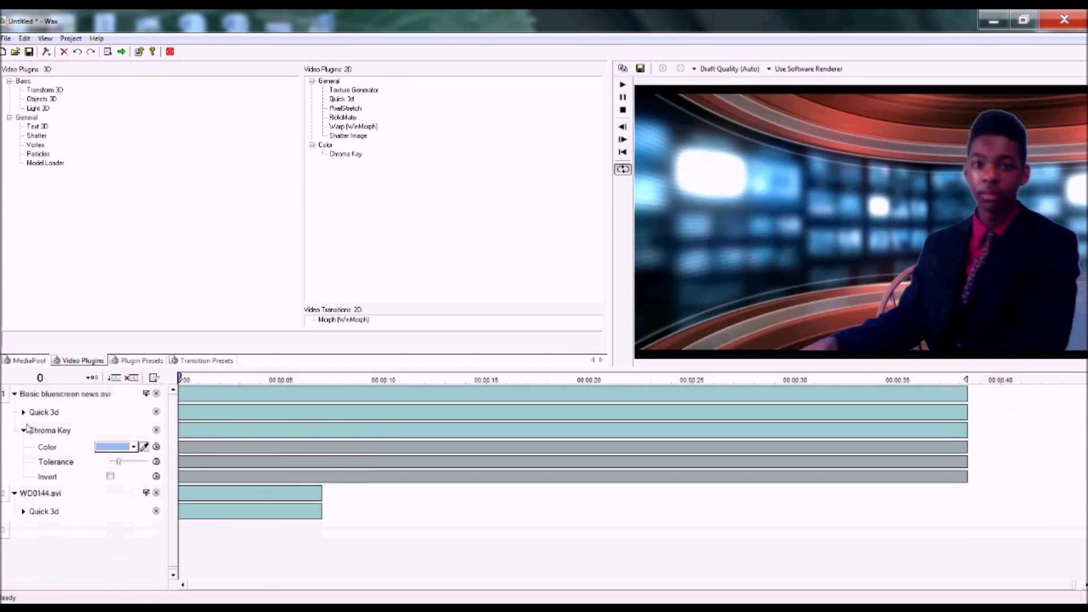
- Set the presenter's Quick 3d to Posx 0.141 with Cropbottom 0.030 and Cropright 0.269
click(23, 412)
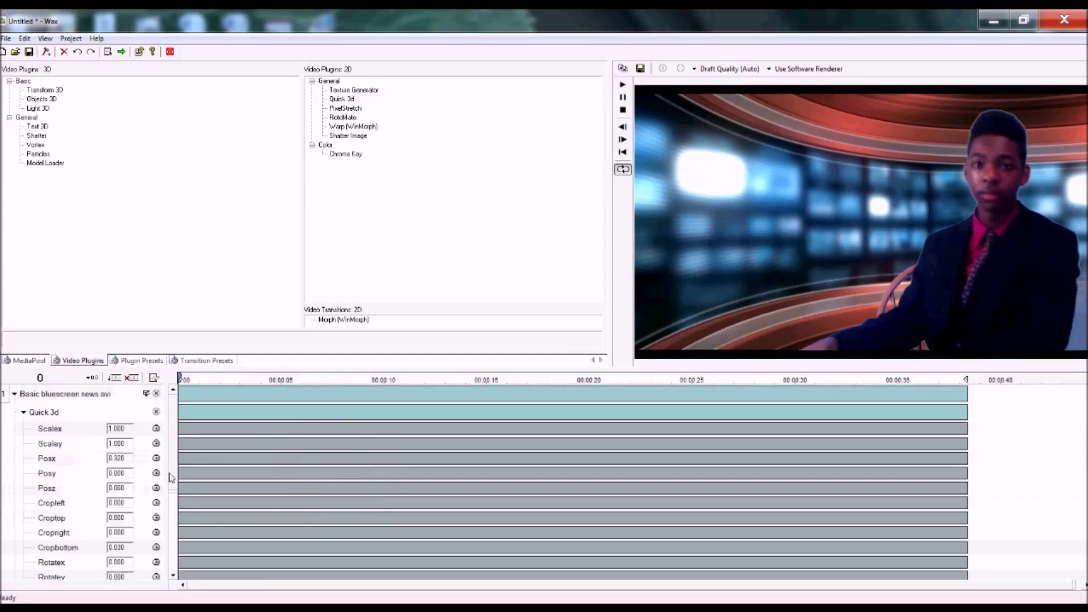
drag(115, 458, 121, 459)
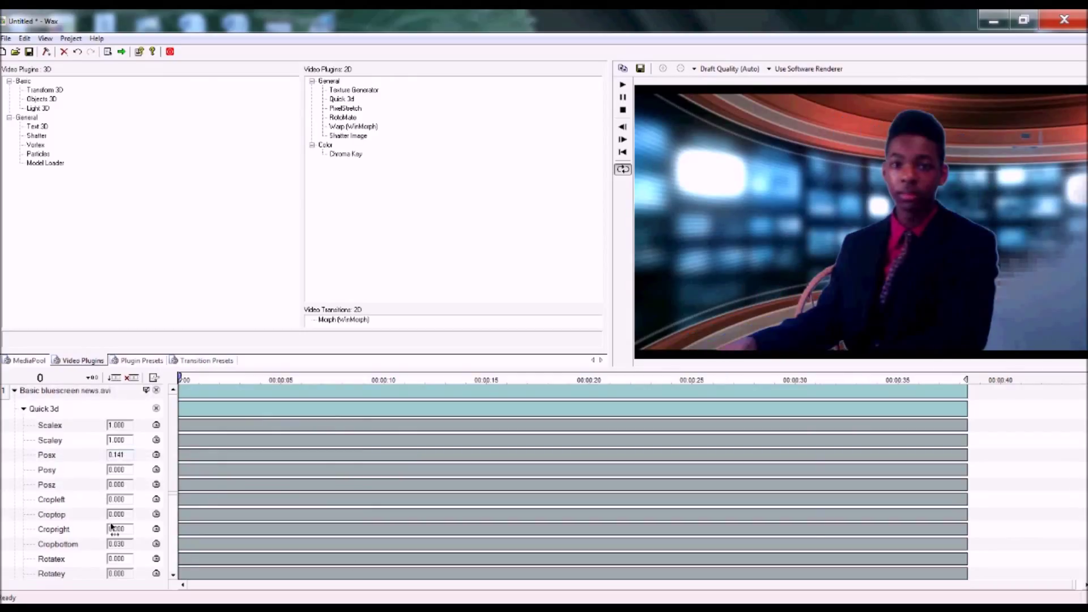
drag(112, 526, 205, 543)
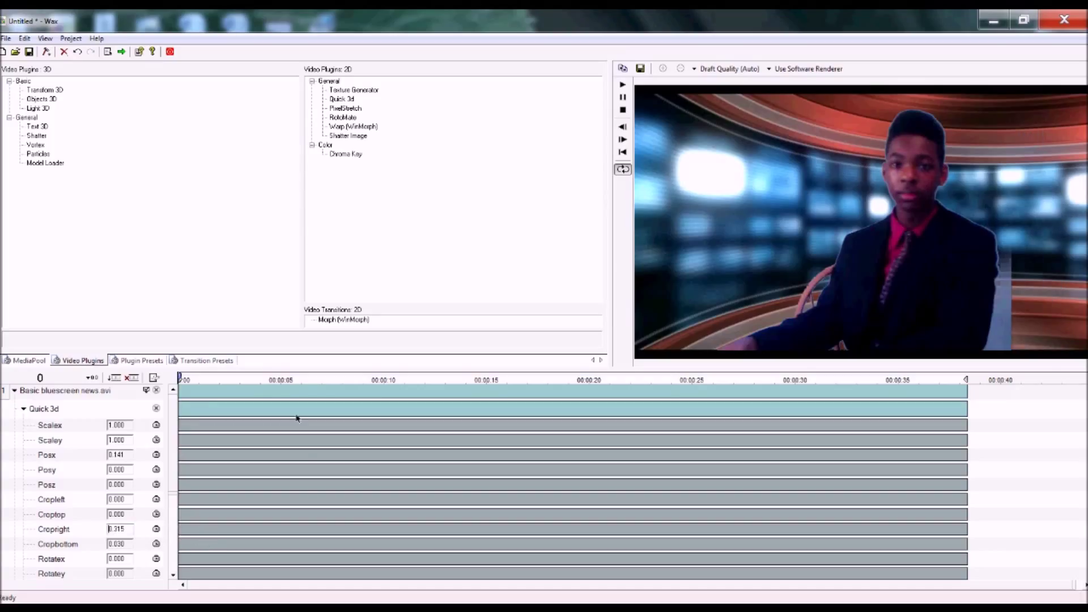
mouse_move(297, 418)
mouse_down()
mouse_move(310, 420)
mouse_move(281, 420)
mouse_up()
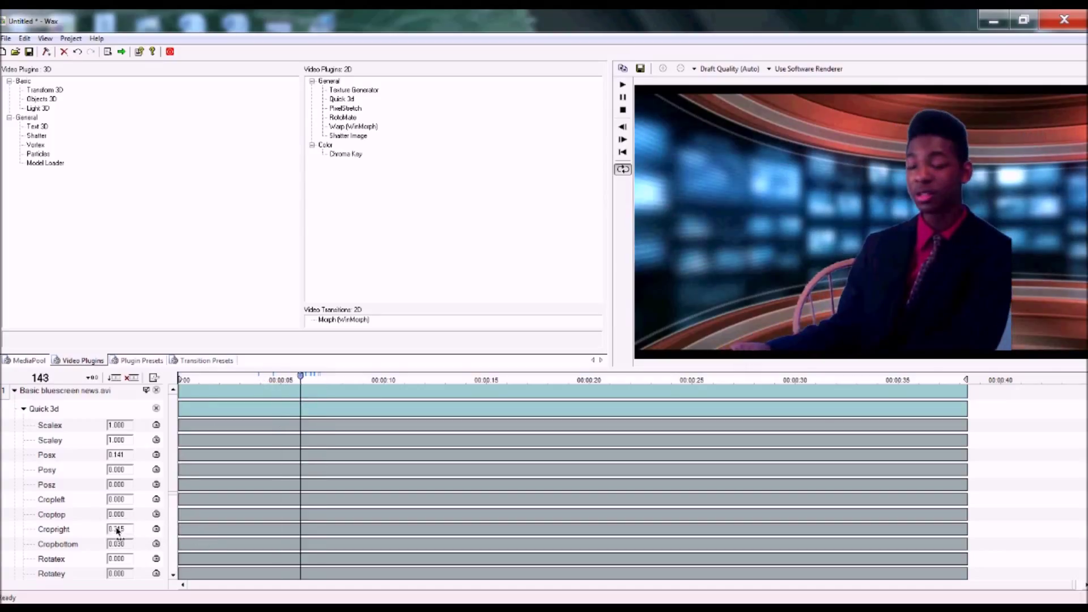
drag(117, 529, 112, 535)
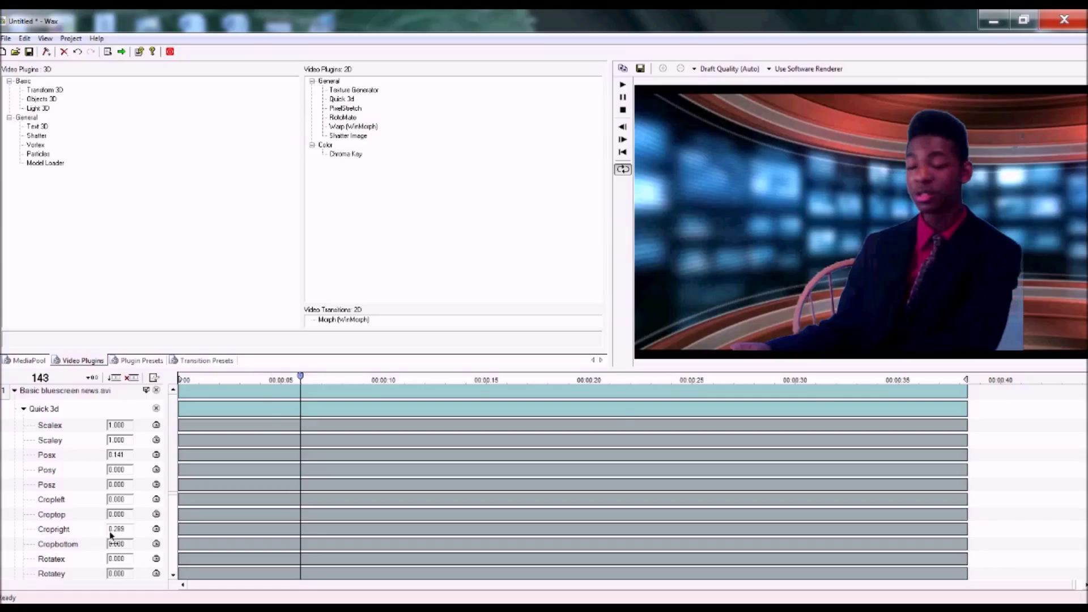
drag(436, 397, 282, 433)
- Lay WD0144.avi copies end to end on tracks 3, 4, 5 and 6
click(23, 408)
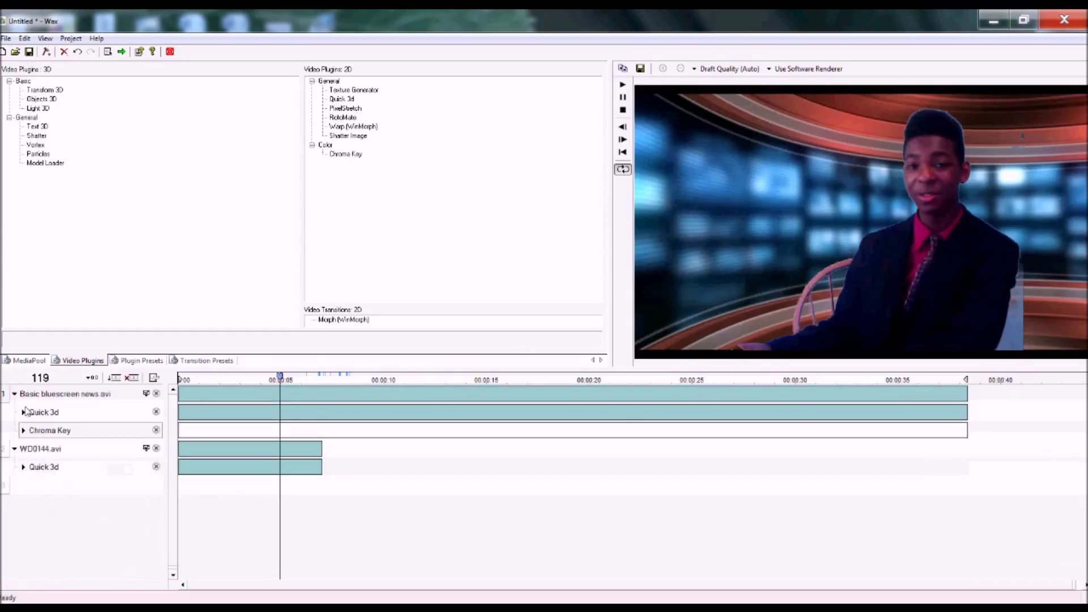
click(18, 360)
click(122, 68)
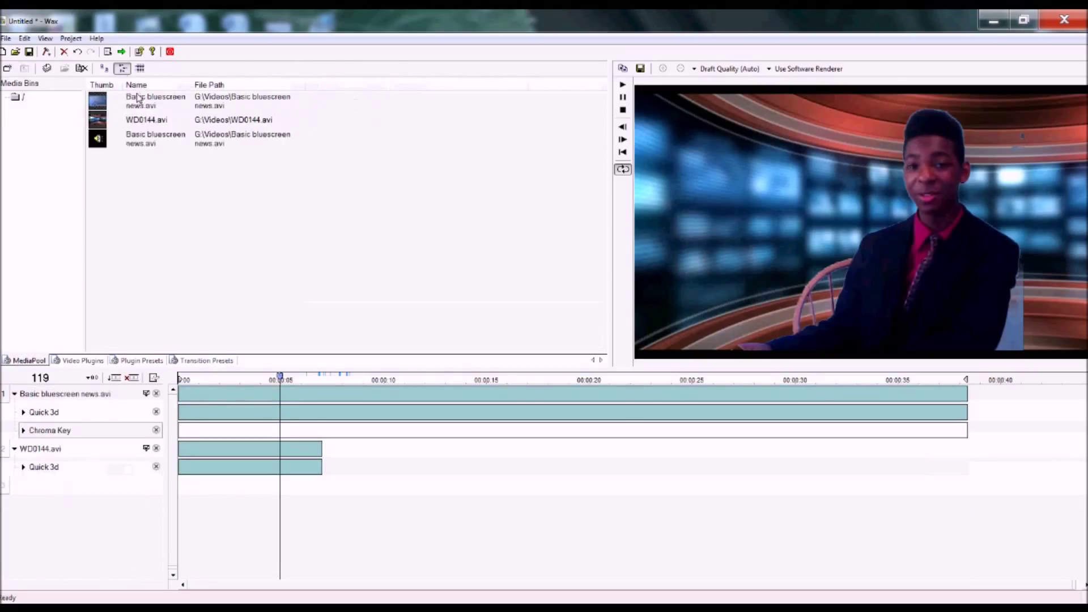
drag(148, 120, 204, 209)
drag(278, 457, 362, 486)
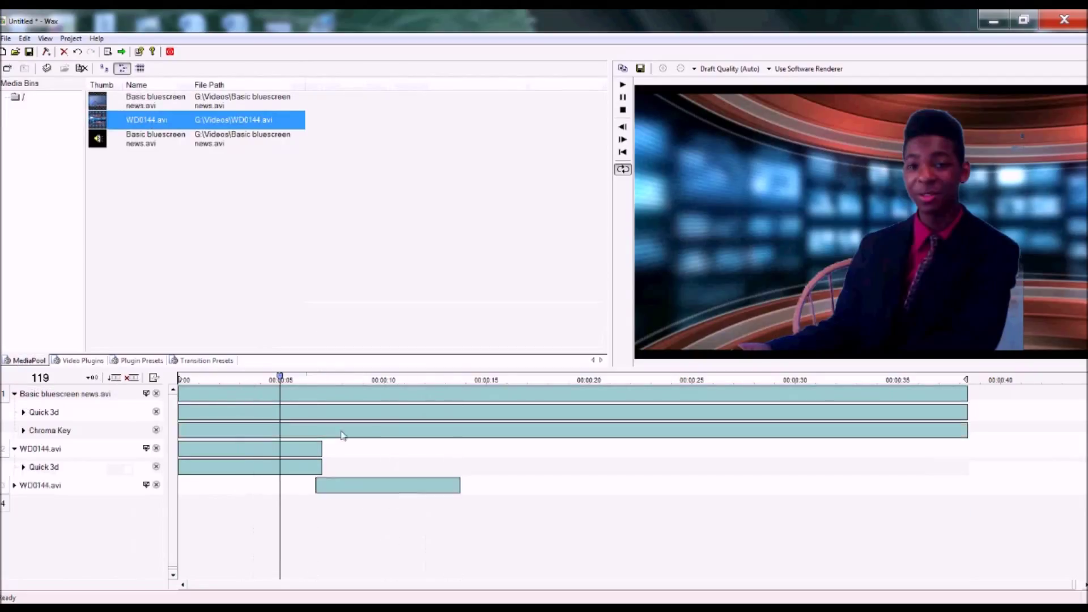
drag(351, 272, 542, 514)
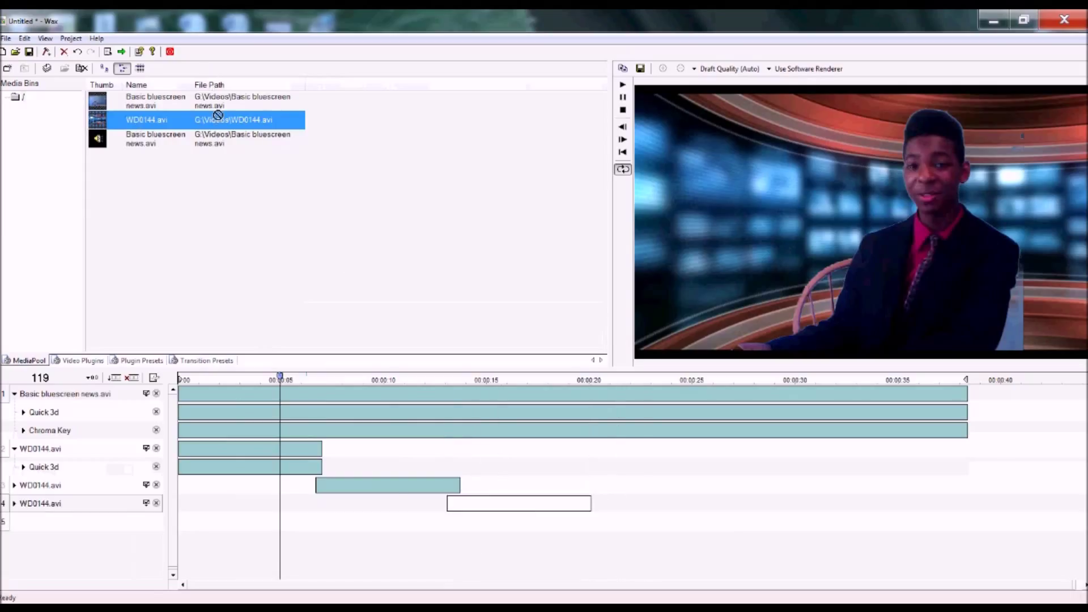
drag(658, 489, 664, 526)
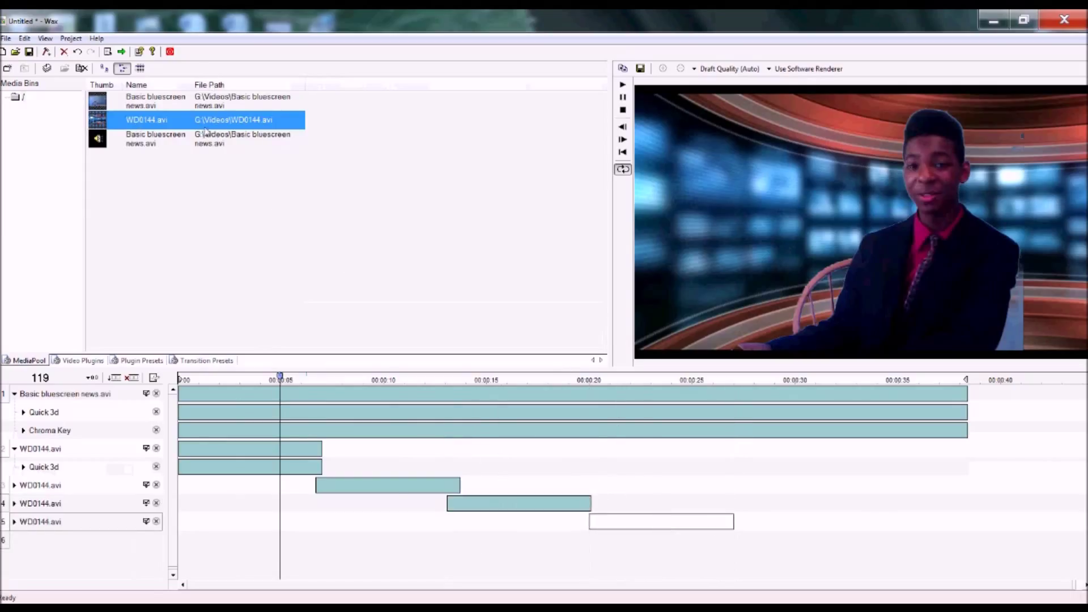
drag(813, 557, 805, 545)
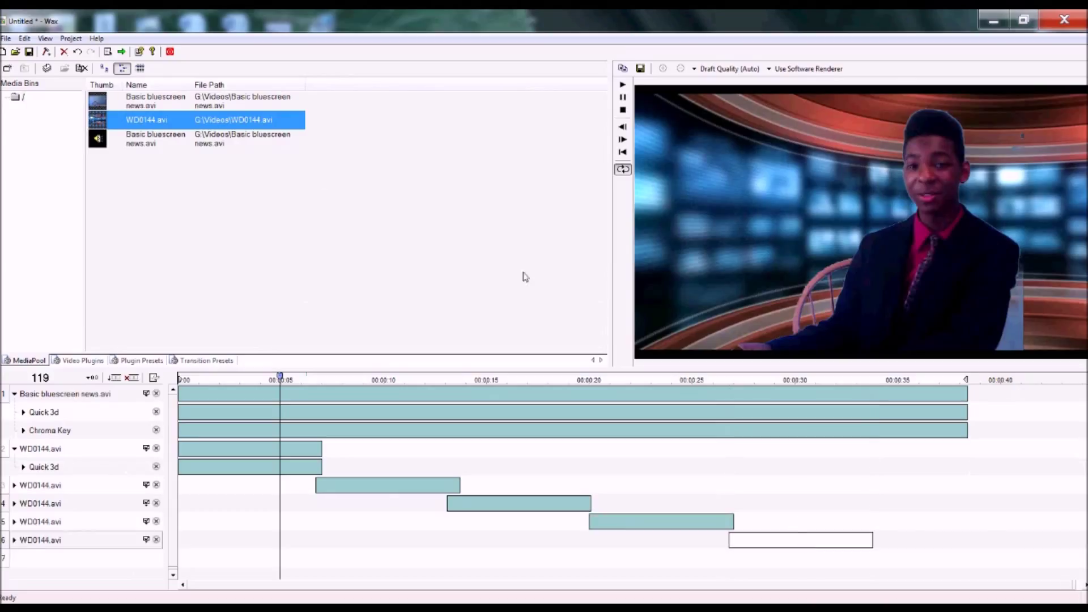
- Undo the stray WD0144 clip on track 7 and play back the composition
drag(797, 461, 898, 559)
click(77, 52)
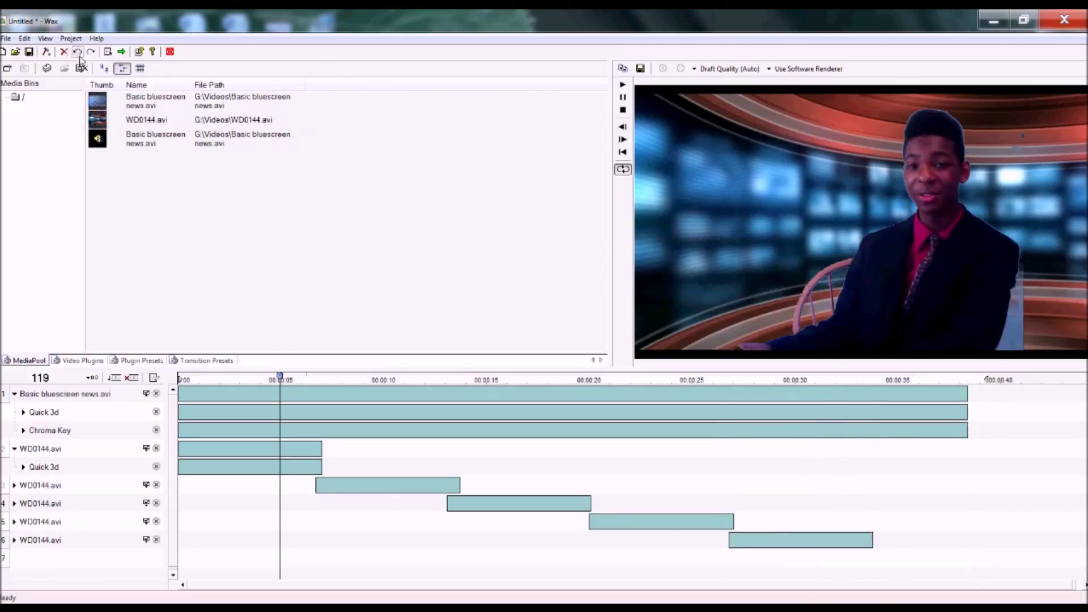
click(622, 85)
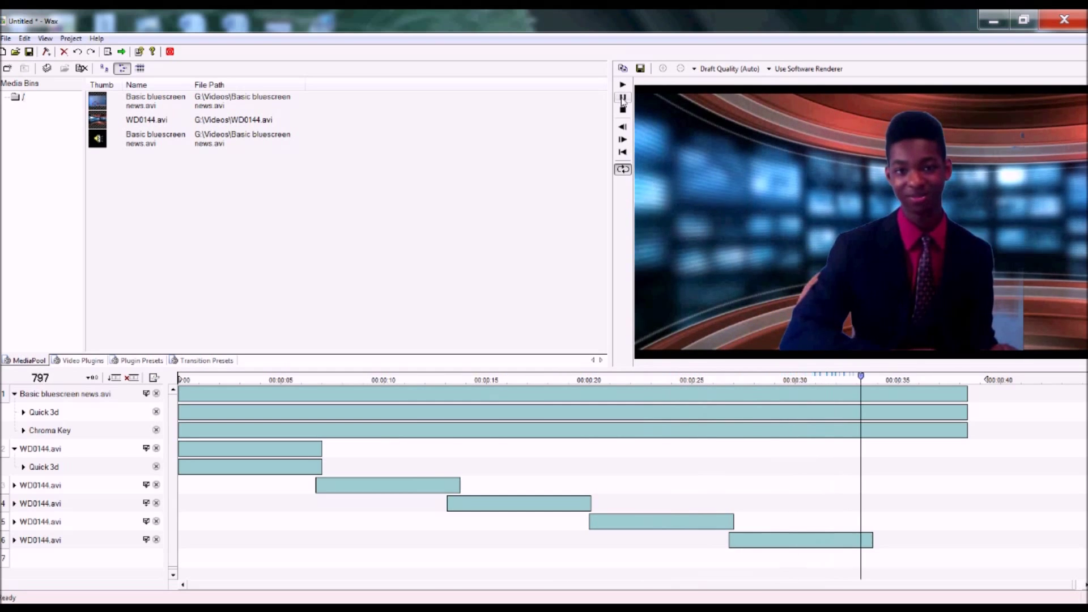
- Trim the track-1 presenter clip and the track-6 WD0144 clip to end at the playhead
drag(970, 390, 862, 424)
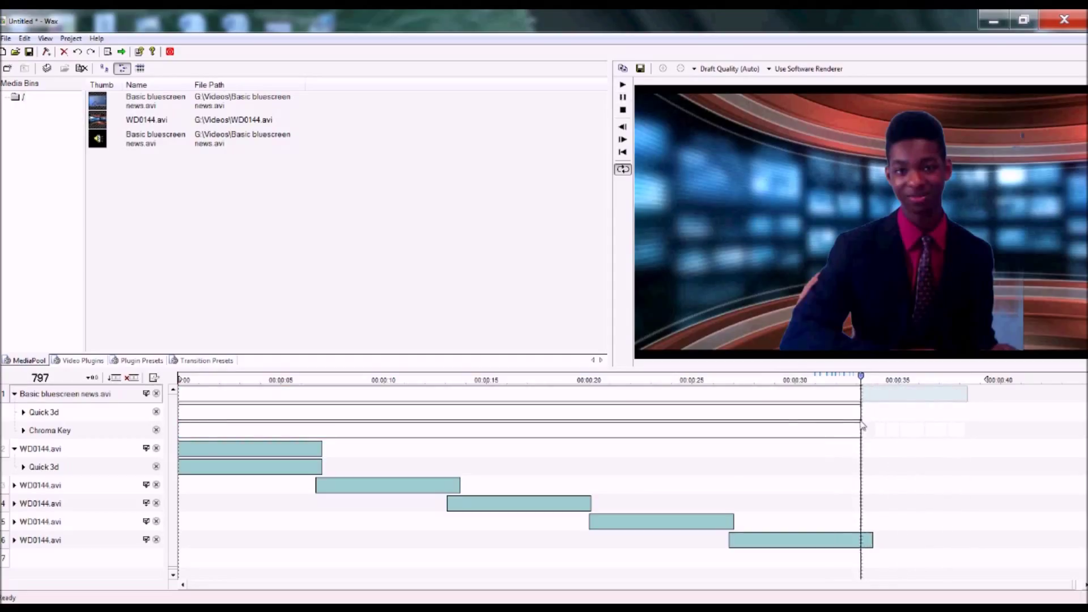
drag(871, 538, 861, 539)
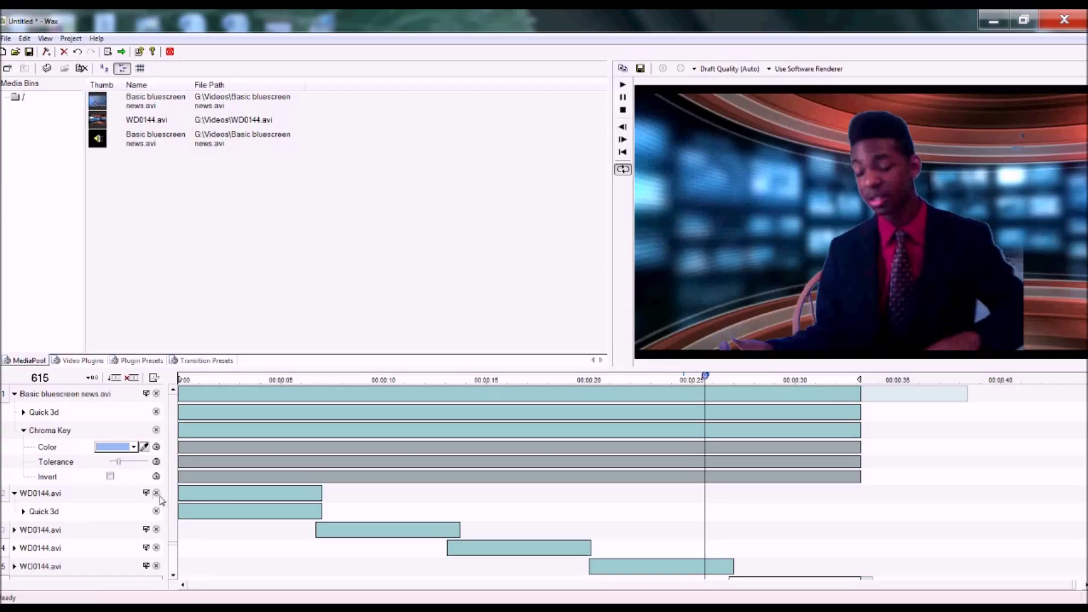
- Switch Cropright to Custom interpolation and set a 0.246 keyframe
scroll(154, 471, down, 5)
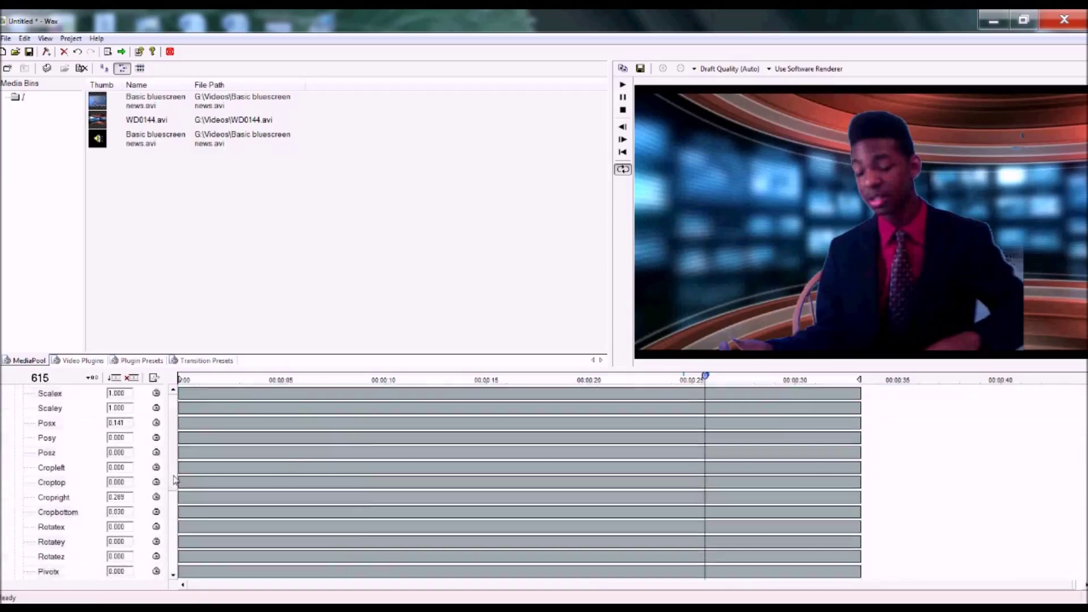
click(156, 490)
click(180, 535)
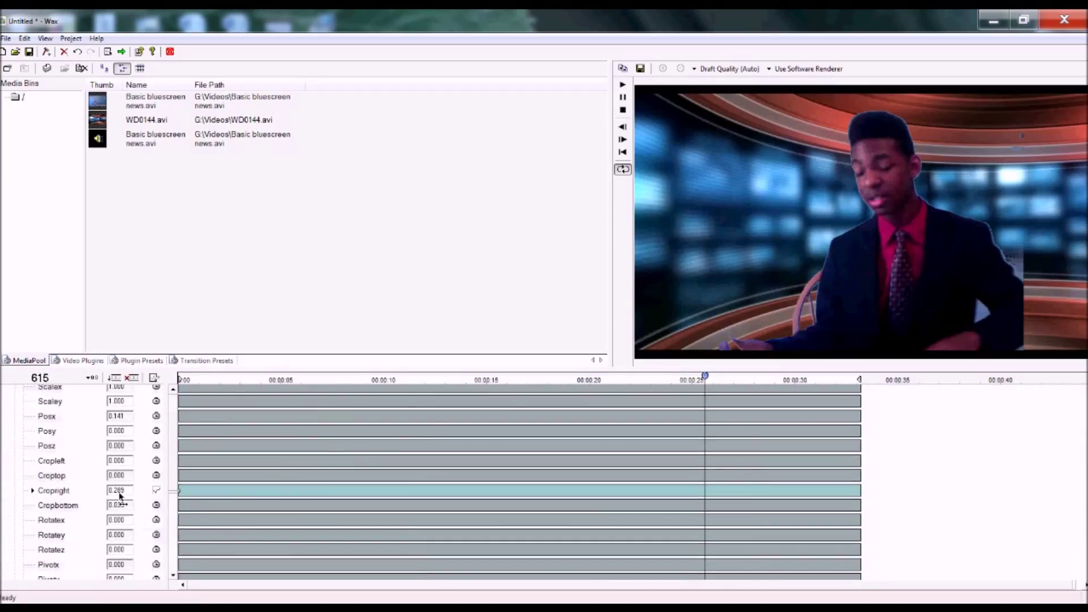
drag(119, 494, 112, 498)
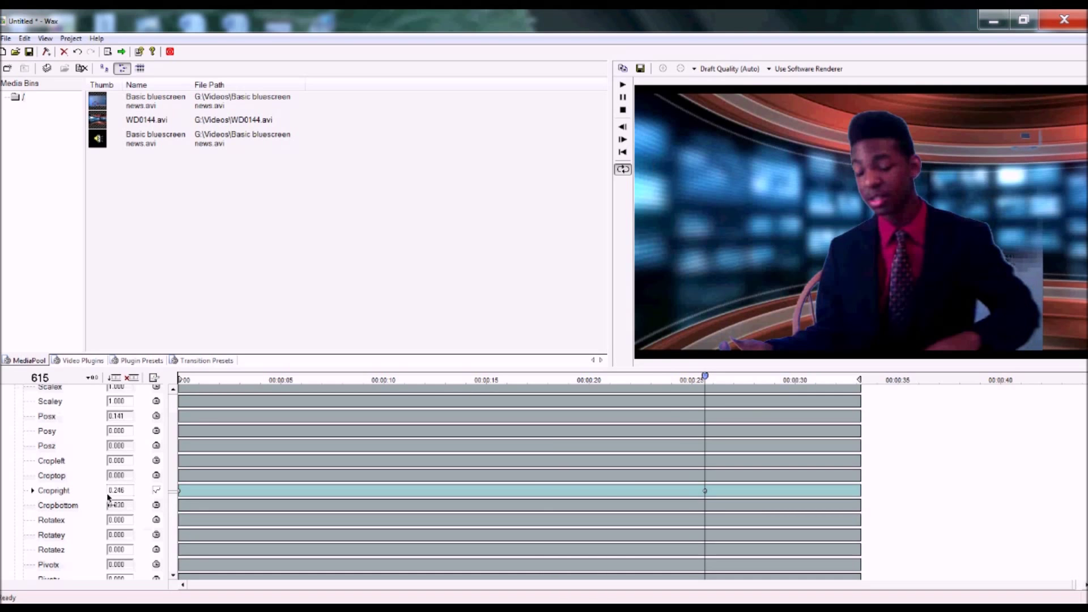
- Add Cropright keyframes of 0.297 and 0.273 near 25 seconds and preview the change
drag(699, 378, 181, 380)
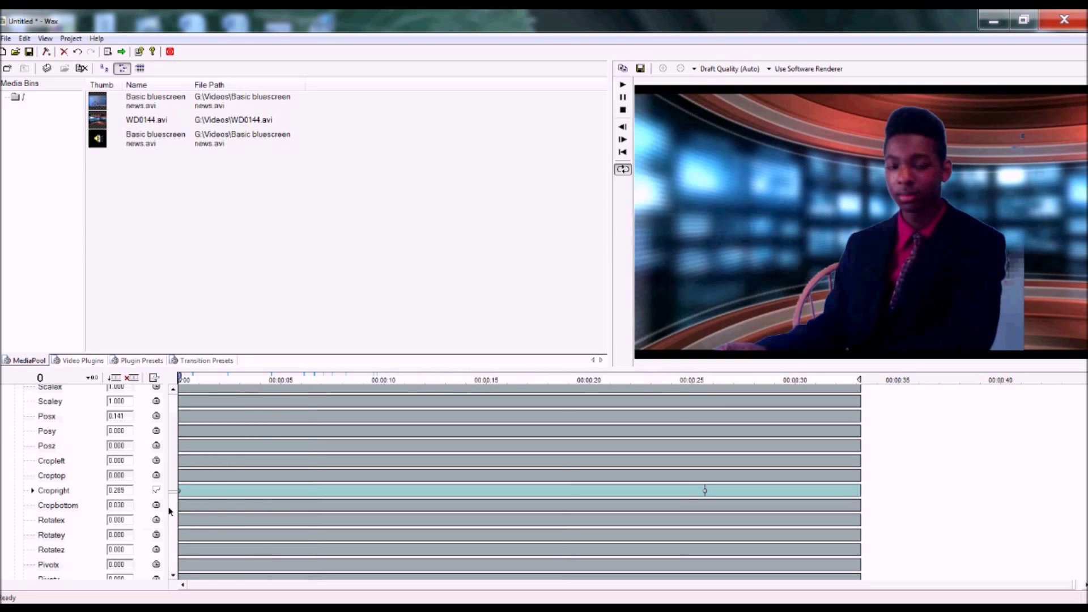
click(711, 378)
mouse_move(697, 533)
mouse_down()
mouse_move(707, 535)
mouse_move(699, 540)
mouse_up()
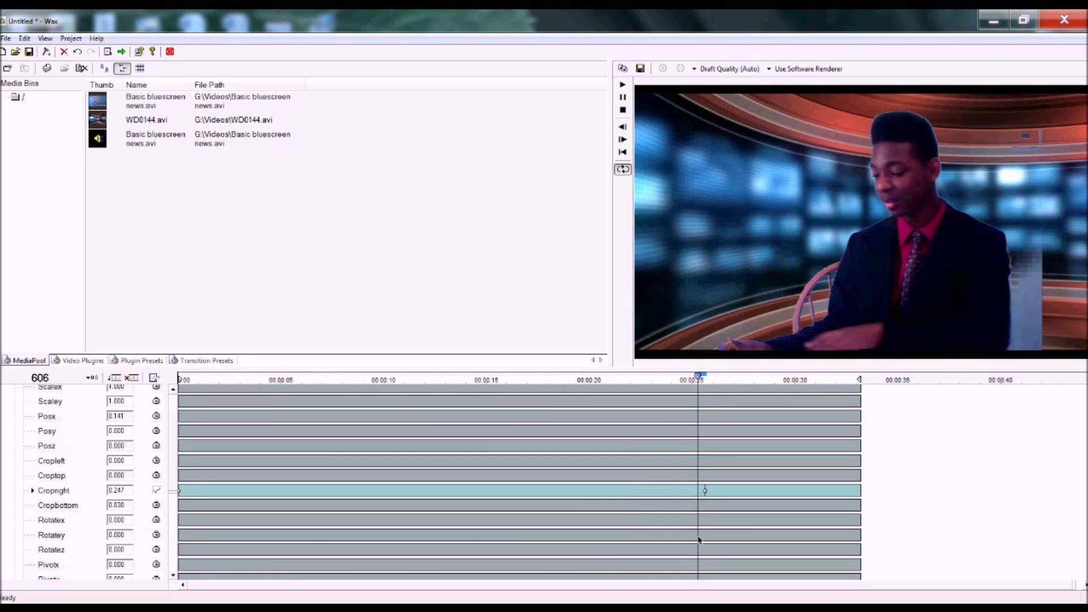
drag(111, 491, 136, 495)
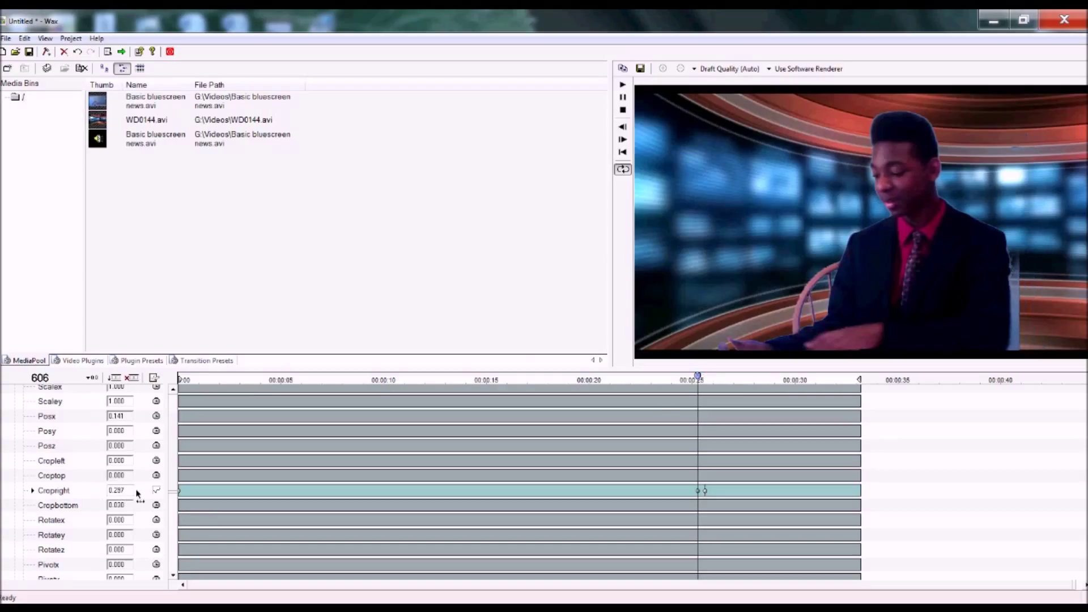
drag(699, 386, 713, 399)
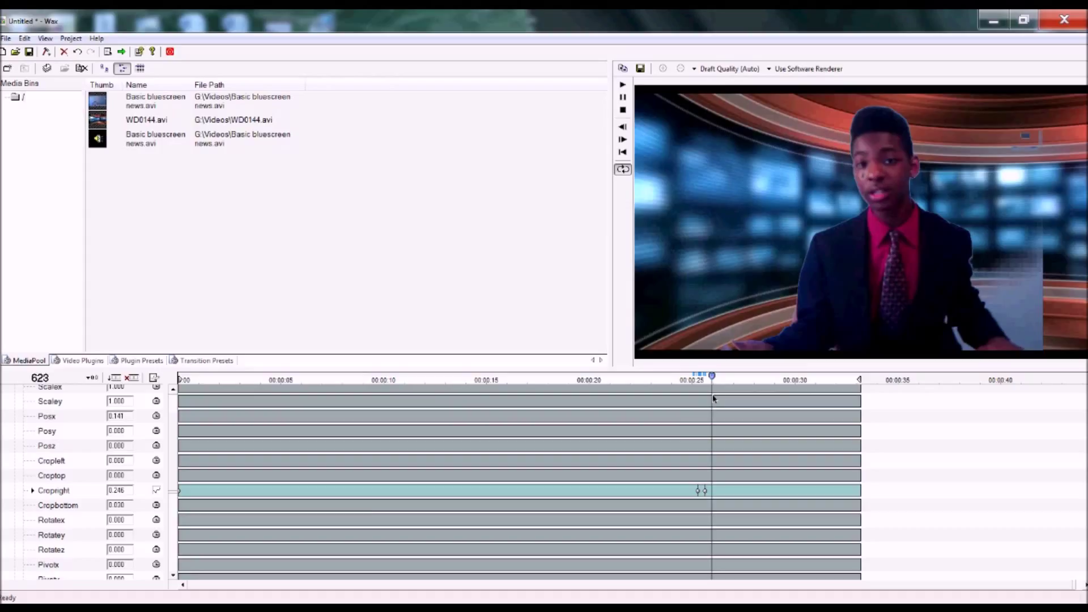
drag(124, 491, 133, 490)
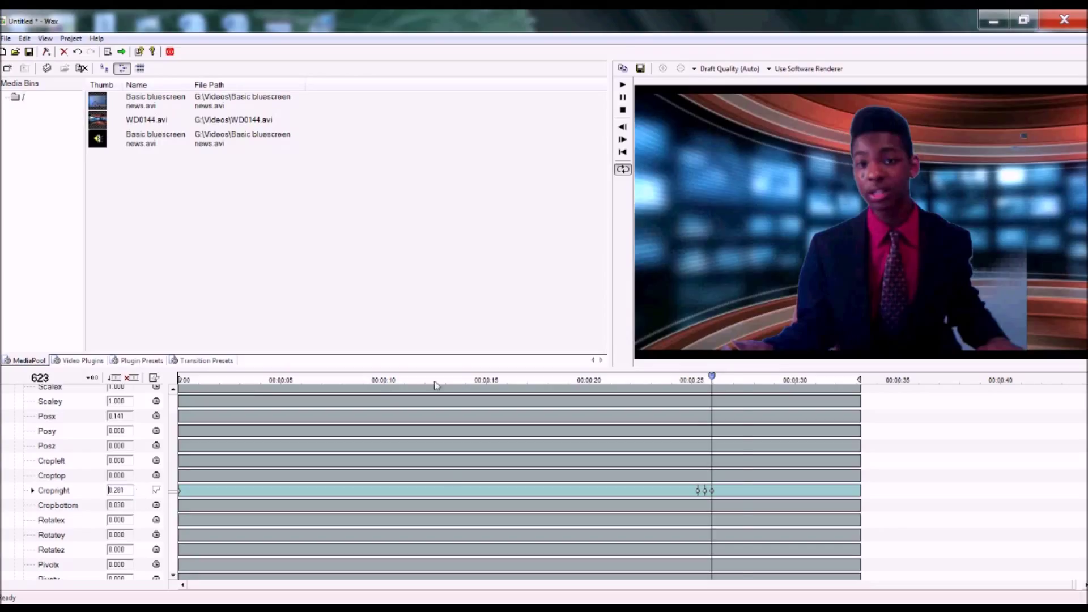
drag(712, 375, 834, 400)
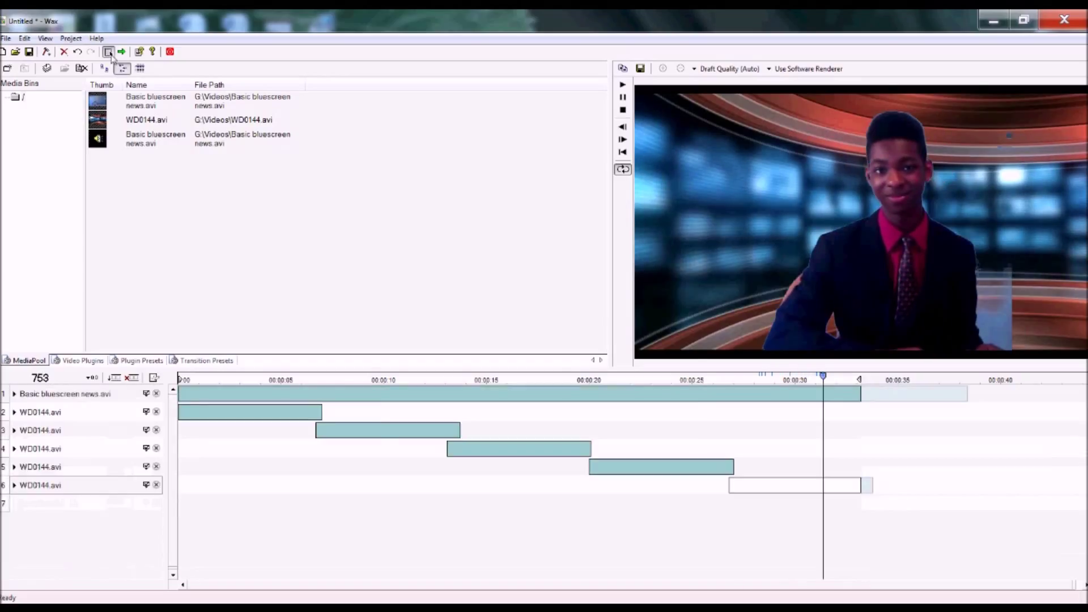
- Render the composition as Only Video to news report.avi
click(108, 52)
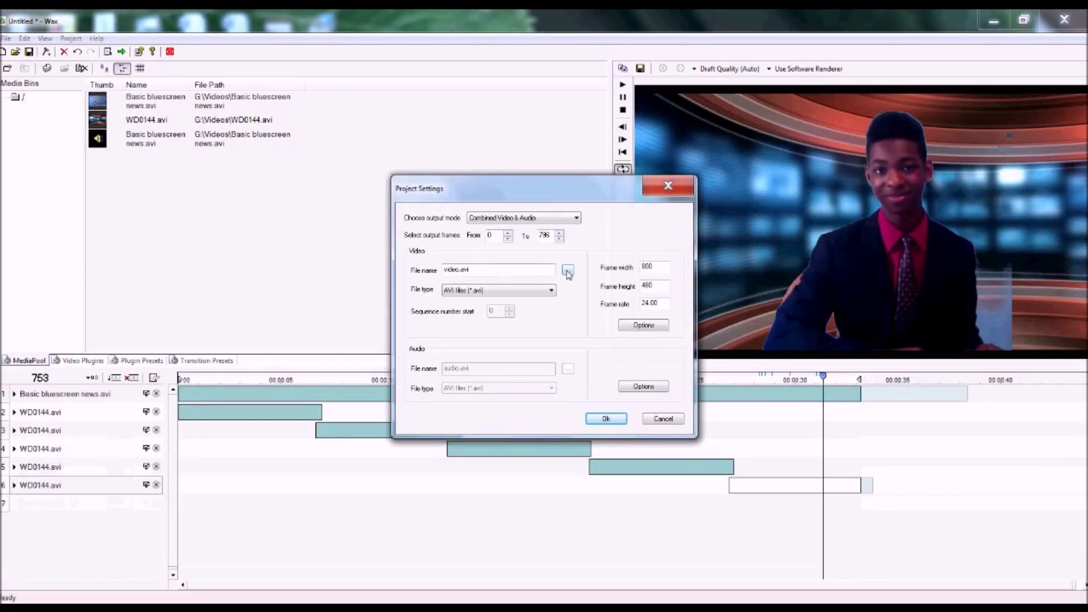
click(566, 218)
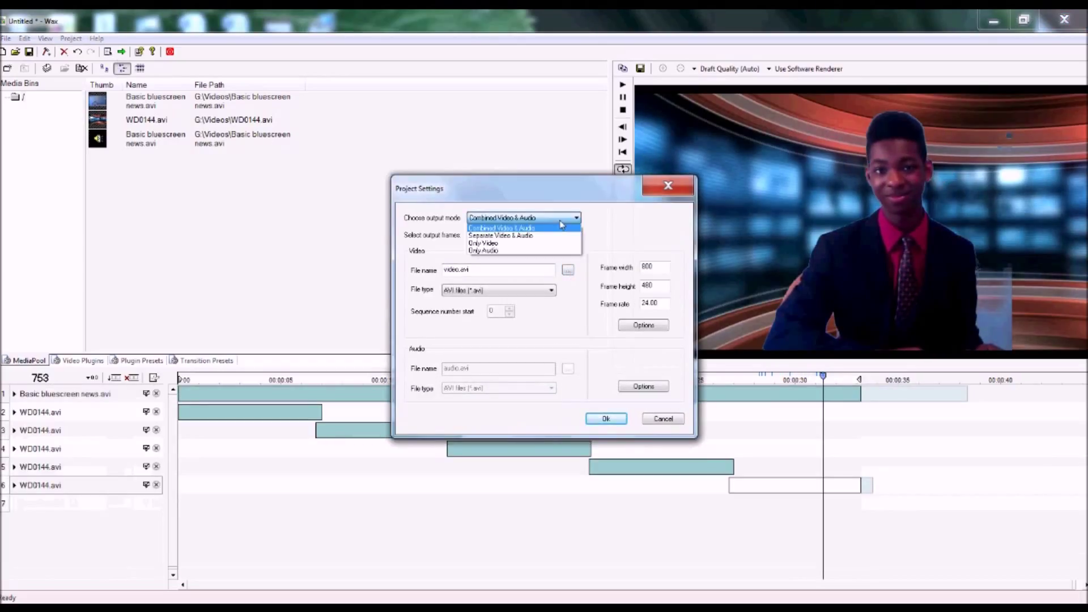
click(566, 245)
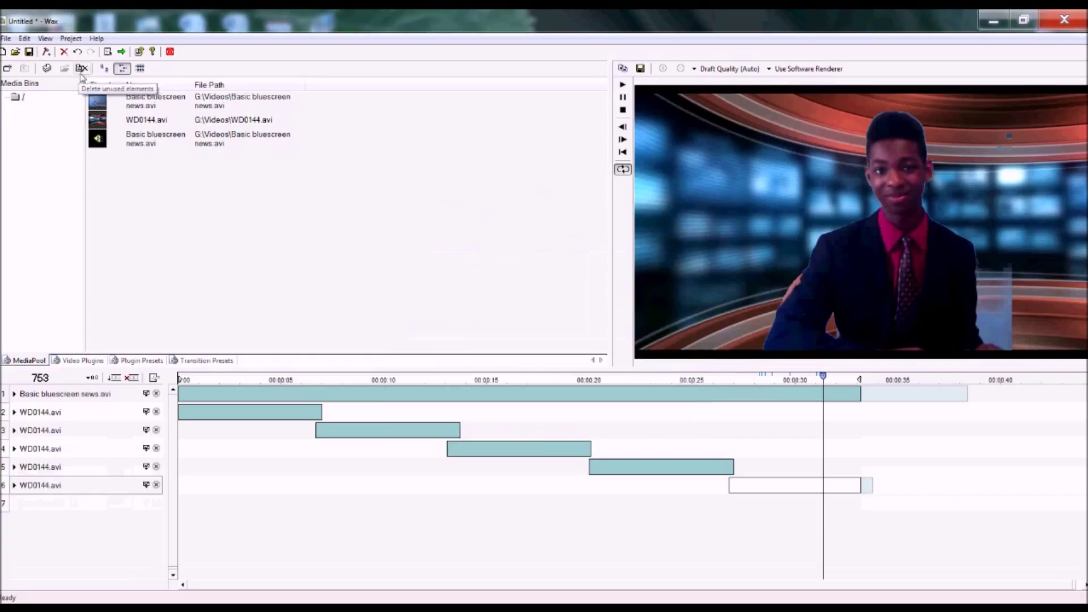
click(107, 52)
click(606, 418)
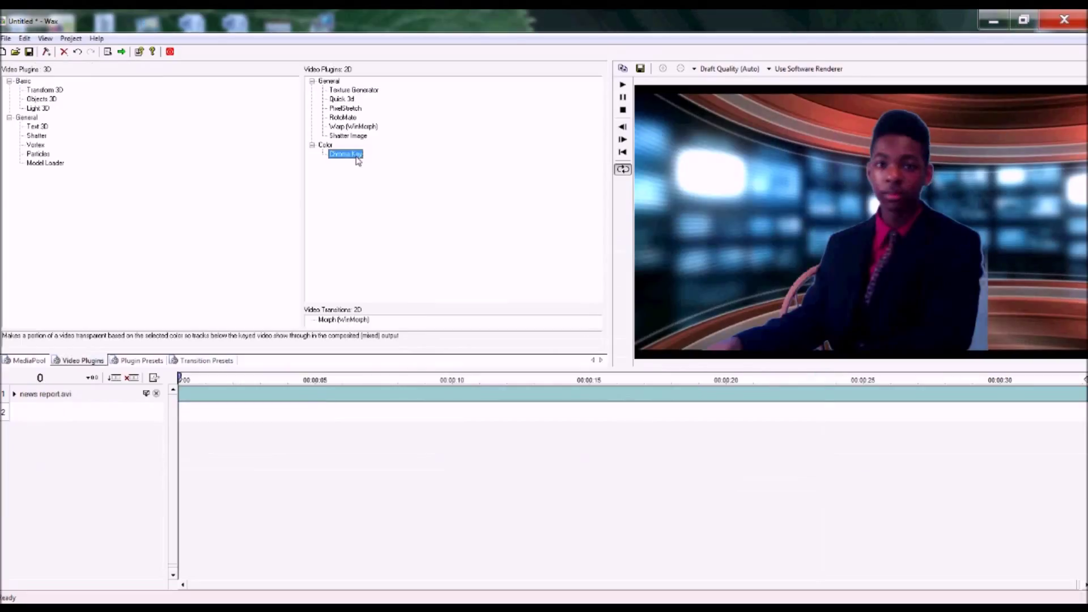
- Apply Chroma Key to news report.avi, sampling the greyish-blue background at Tolerance about 0.05–0.07
drag(357, 160, 409, 409)
click(25, 413)
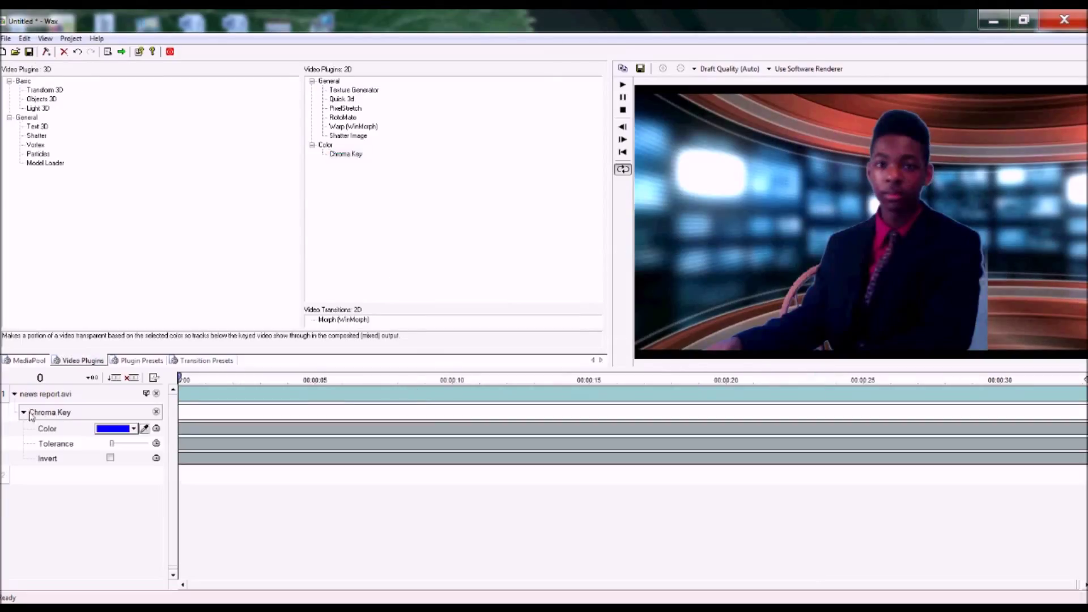
click(982, 342)
drag(112, 444, 114, 444)
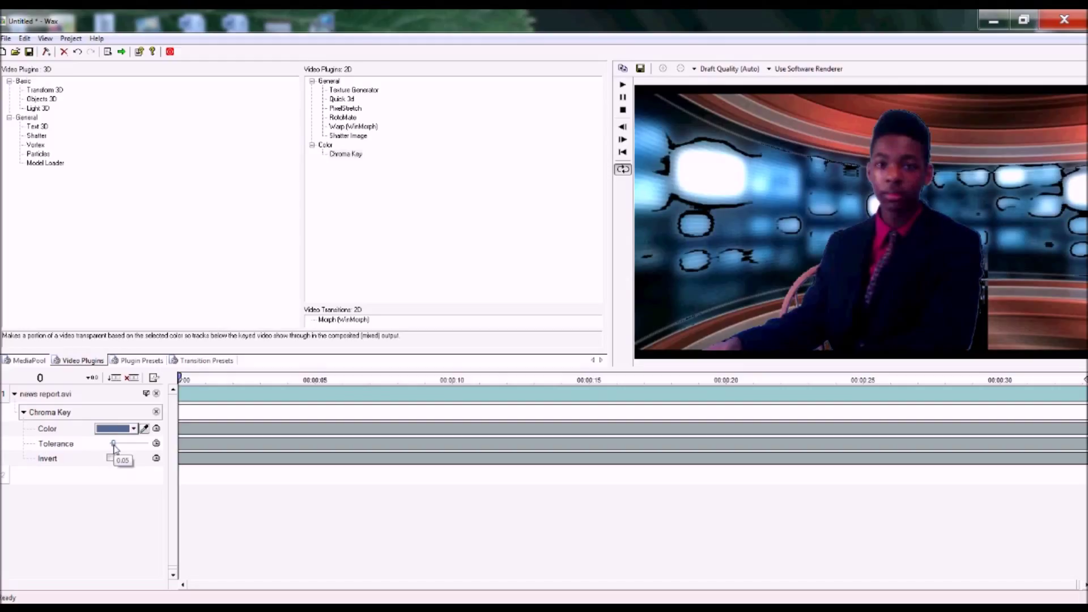
drag(114, 446, 114, 447)
drag(115, 450, 110, 445)
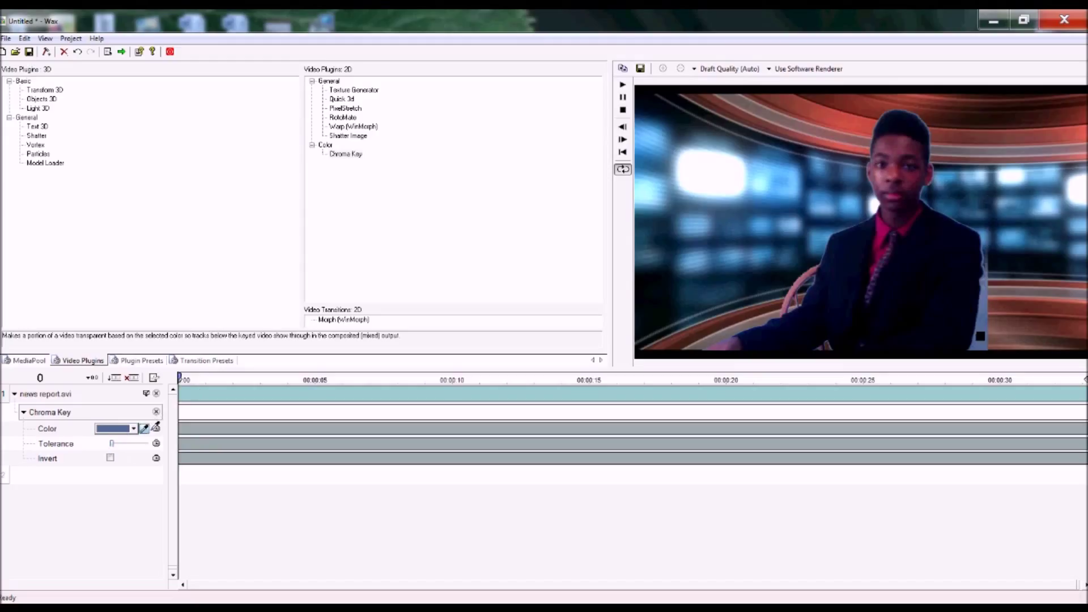
click(986, 273)
- Import WD0144.avi into the media pool
click(28, 361)
double_click(138, 277)
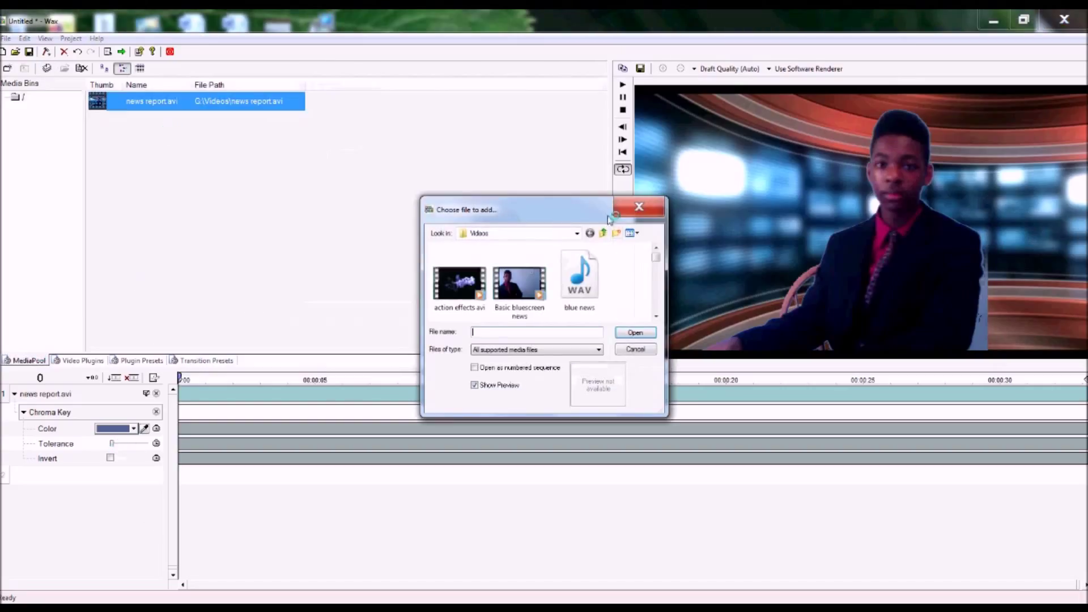
drag(659, 258, 659, 312)
click(517, 278)
click(635, 333)
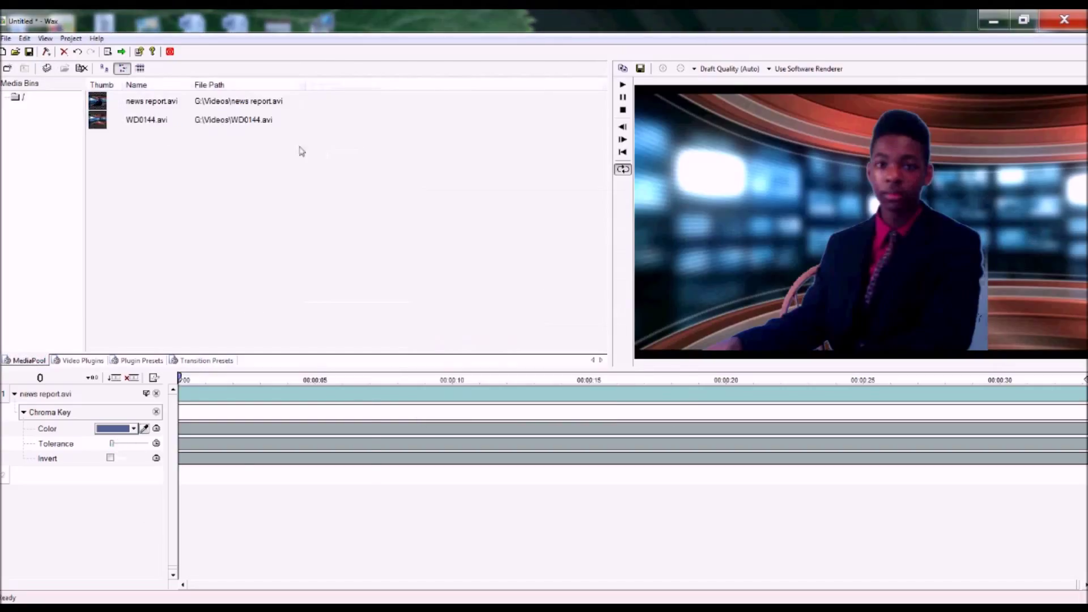
- Place WD0144 copies on the lower tracks, set key tolerance near 0.11, and play back
drag(152, 121, 658, 518)
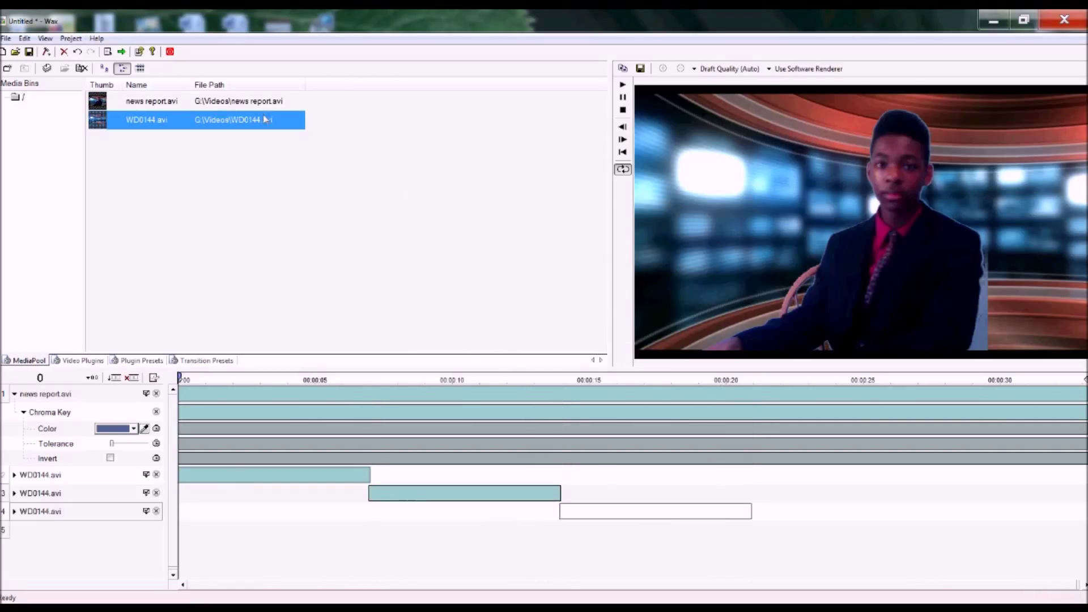
drag(265, 119, 840, 529)
drag(112, 444, 113, 452)
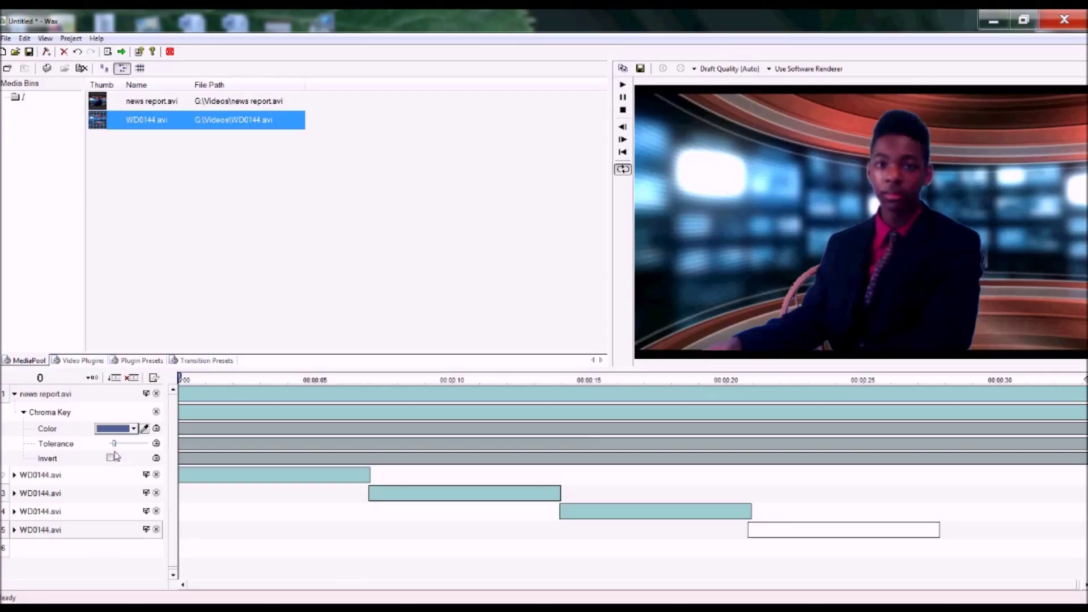
key(Left)
click(622, 85)
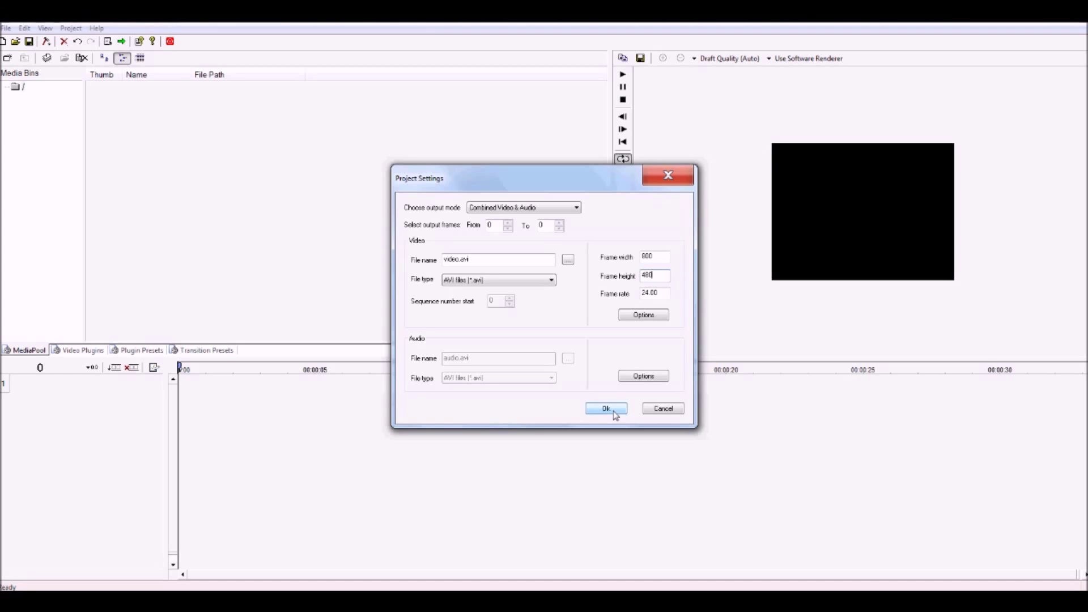
- Start a new project and put news report 2.avi on track 1
click(614, 412)
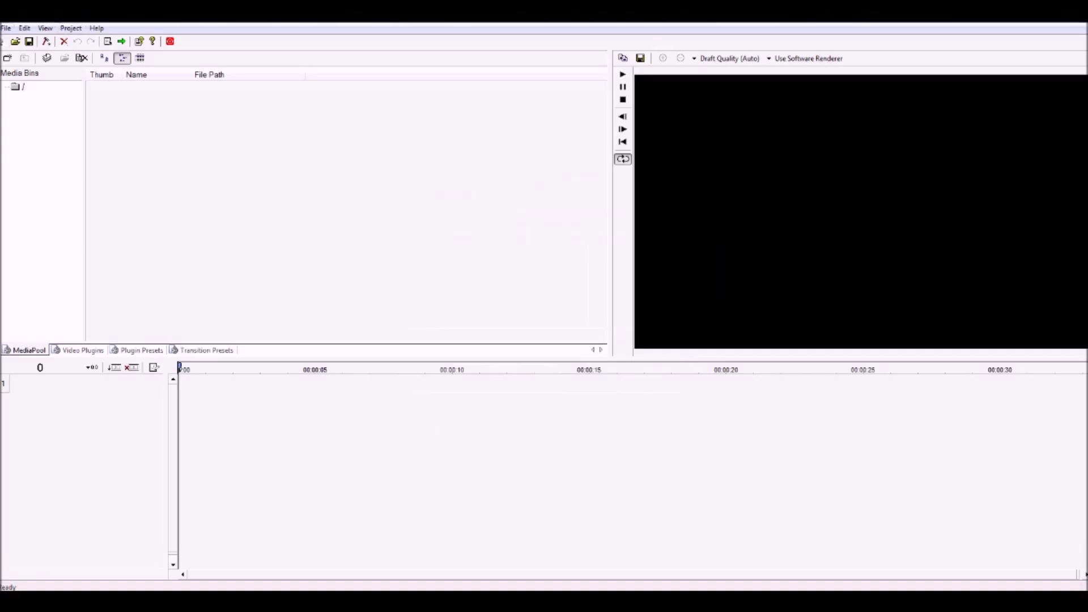
click(48, 58)
click(518, 283)
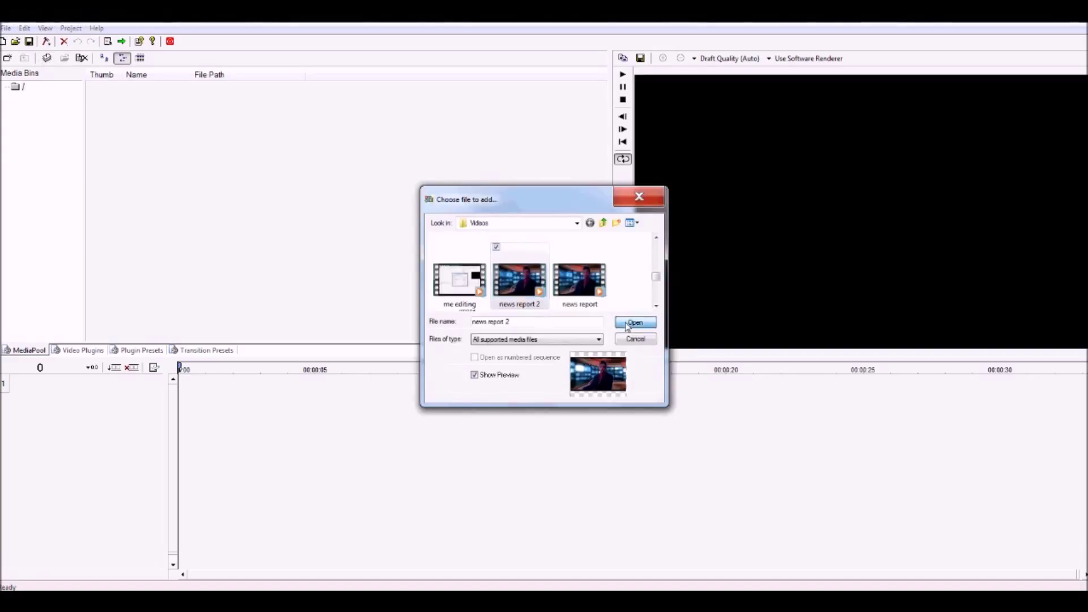
click(629, 321)
drag(163, 93, 295, 393)
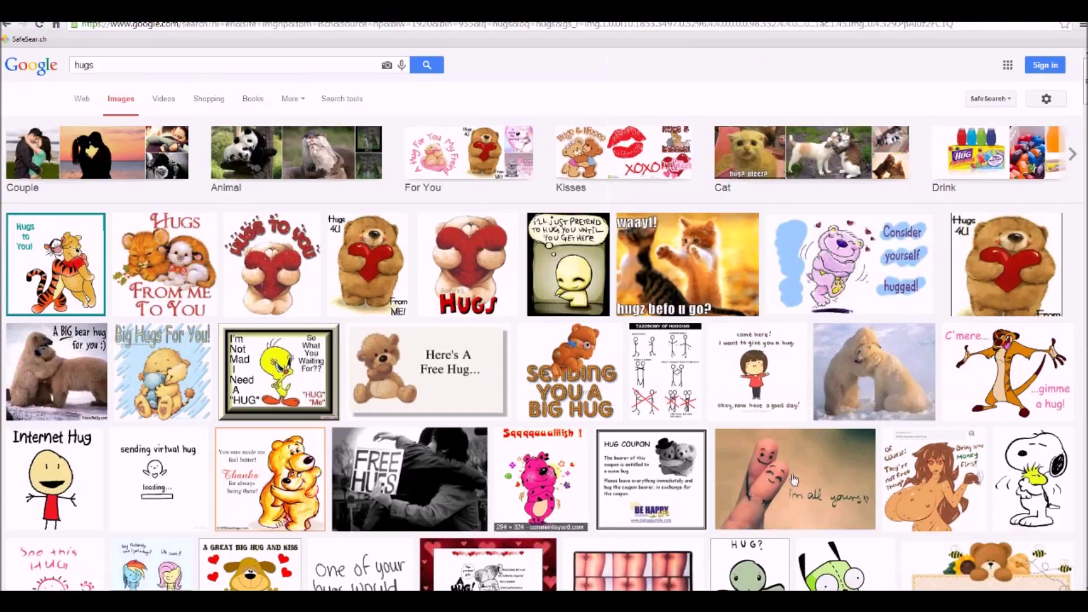
- Copy the couple image from the browser and launch Paint
scroll(589, 335, down, 7)
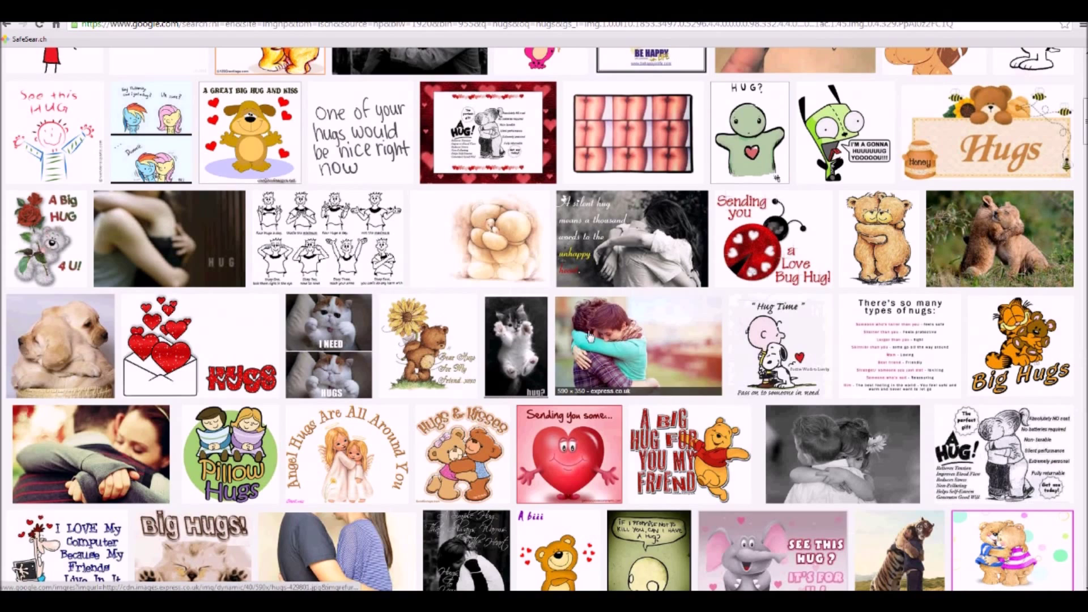
right_click(623, 340)
click(651, 475)
key(super)
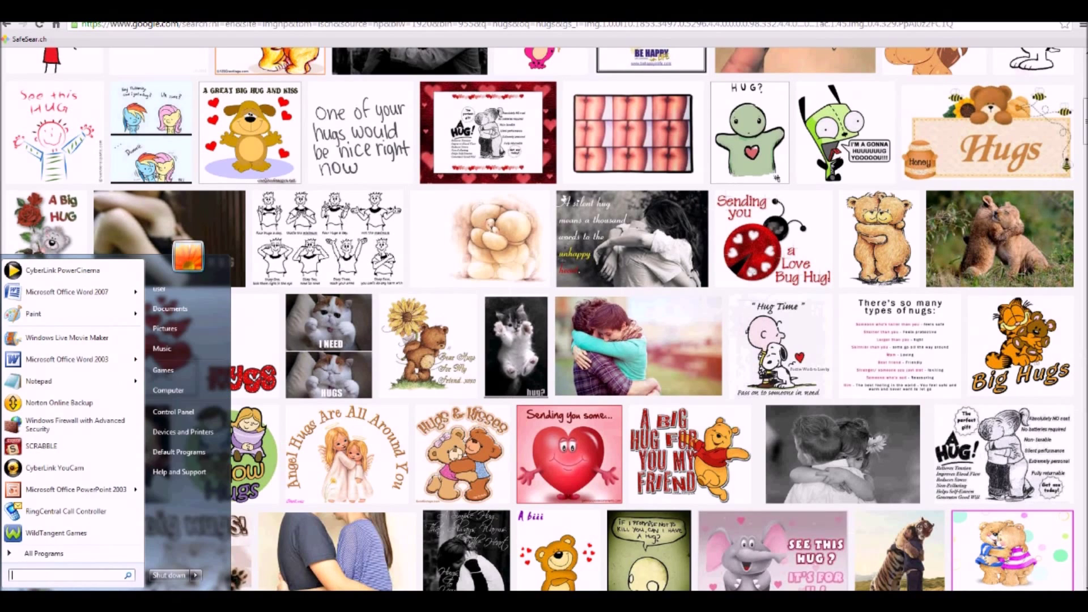
click(34, 313)
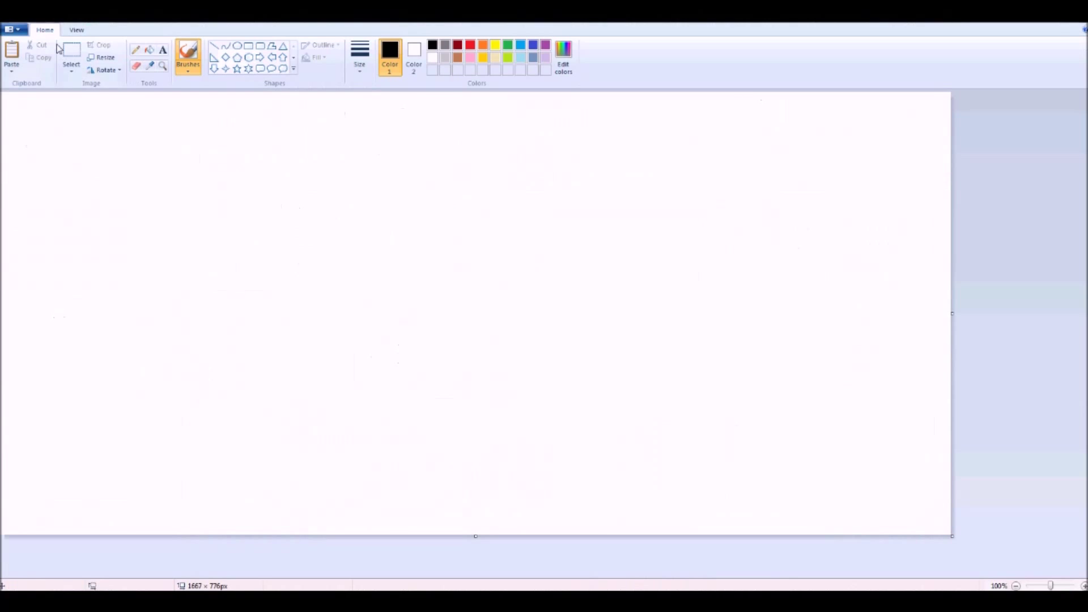
- Paste the hugging-couple photo into Paint and trim the canvas to 201 × 173 px
click(11, 51)
drag(952, 536, 167, 193)
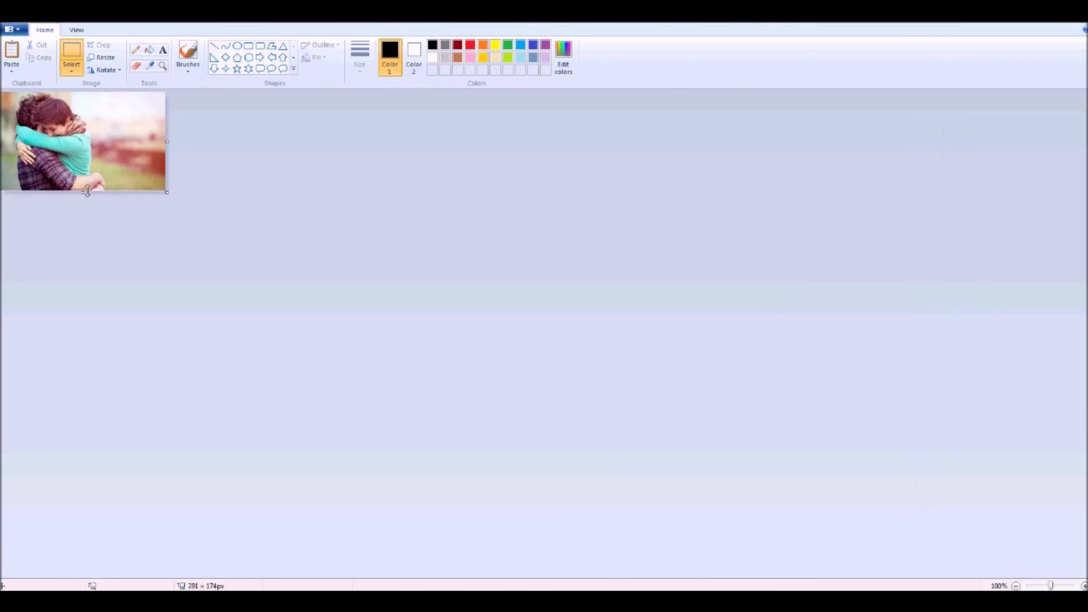
drag(87, 191, 85, 192)
click(12, 31)
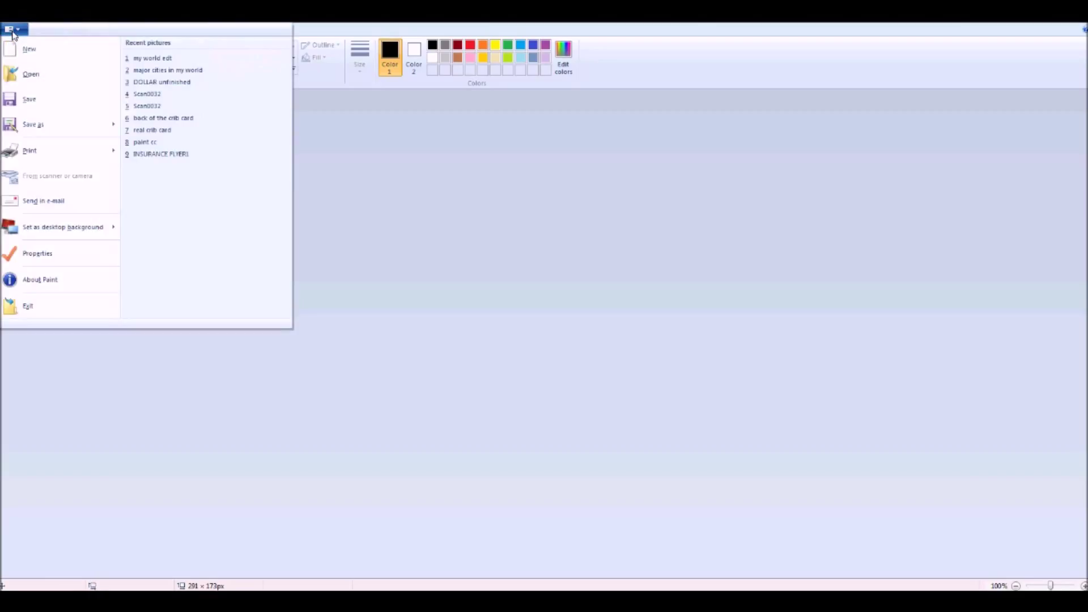
- Search Google Images for 'abc logo' and copy the glossy black ABC logo image
mouse_move(25, 129)
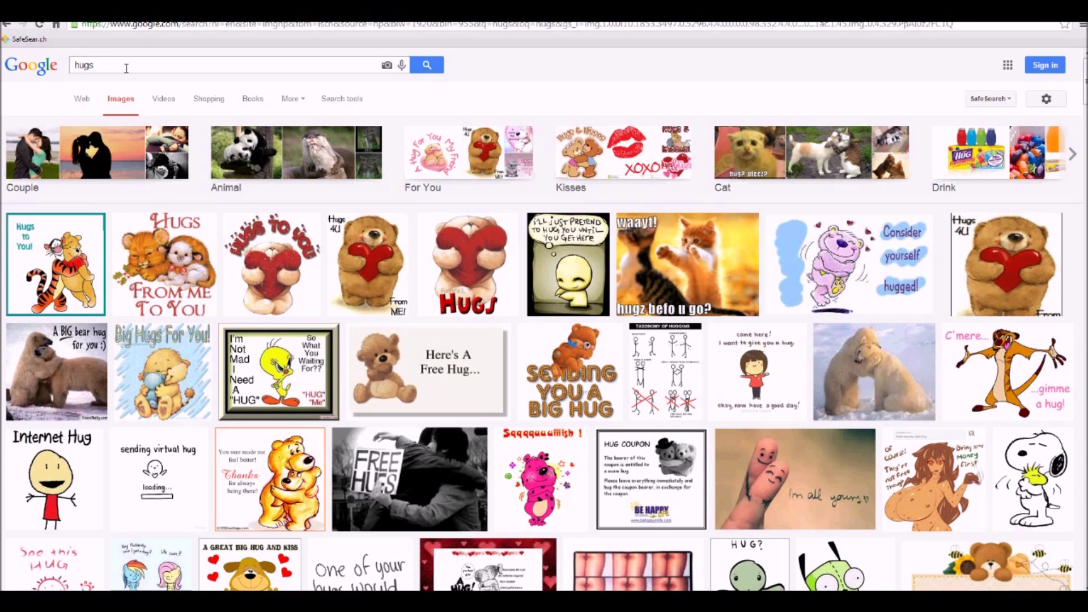
drag(126, 65, 51, 80)
key(BackSpace)
text(ab)
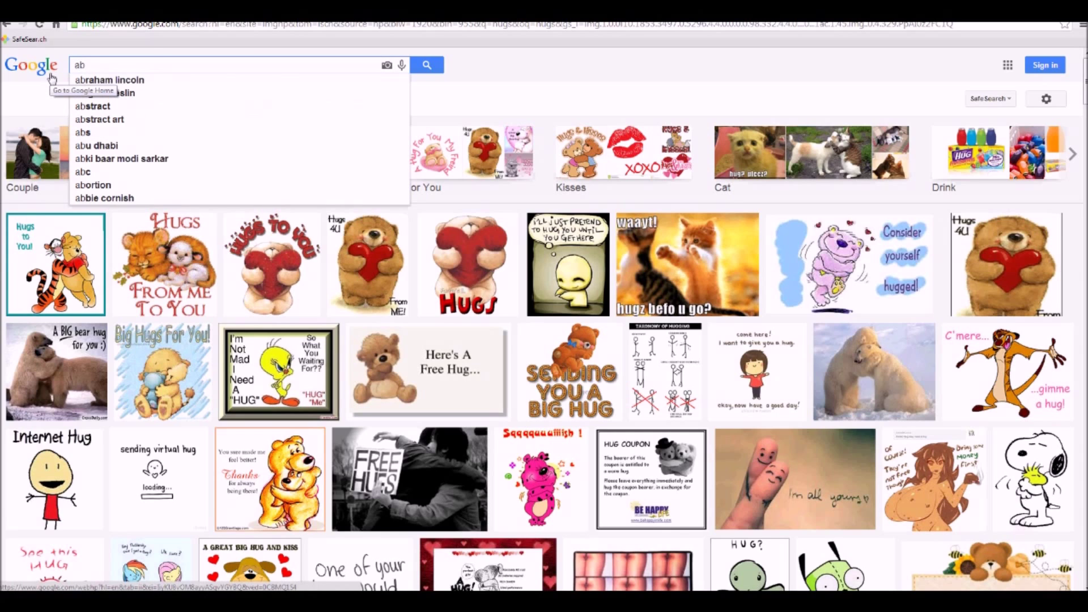
text(c logo)
key(Return)
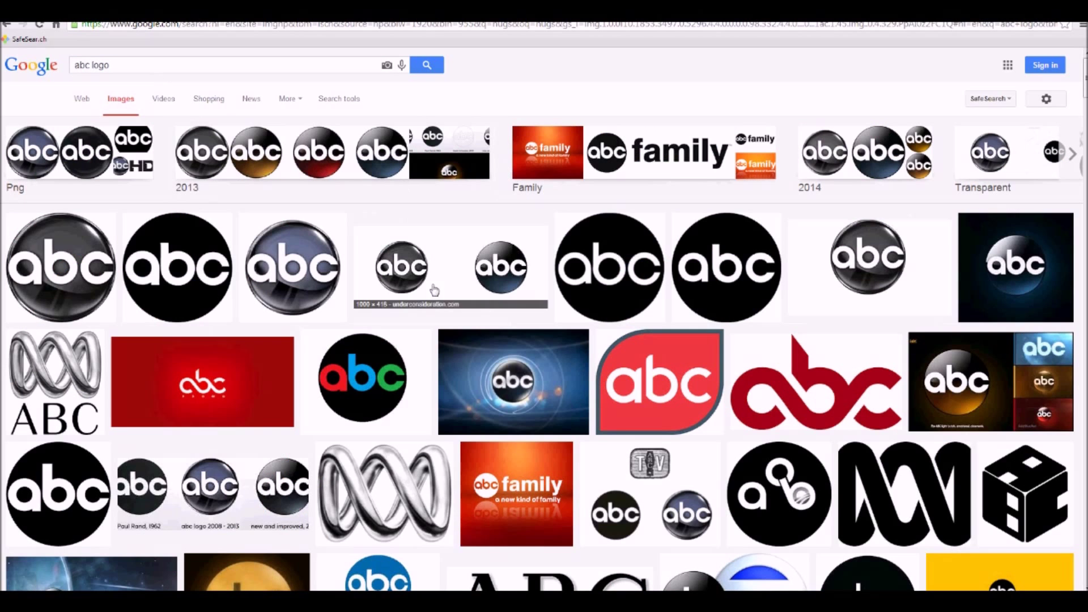
right_click(93, 289)
click(169, 427)
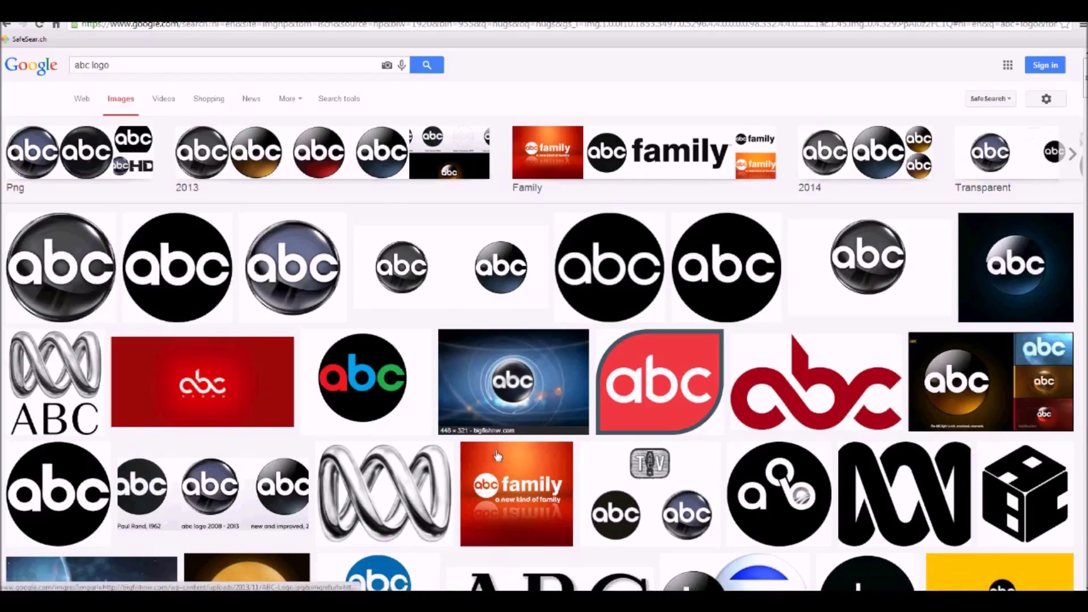
key(super)
click(34, 313)
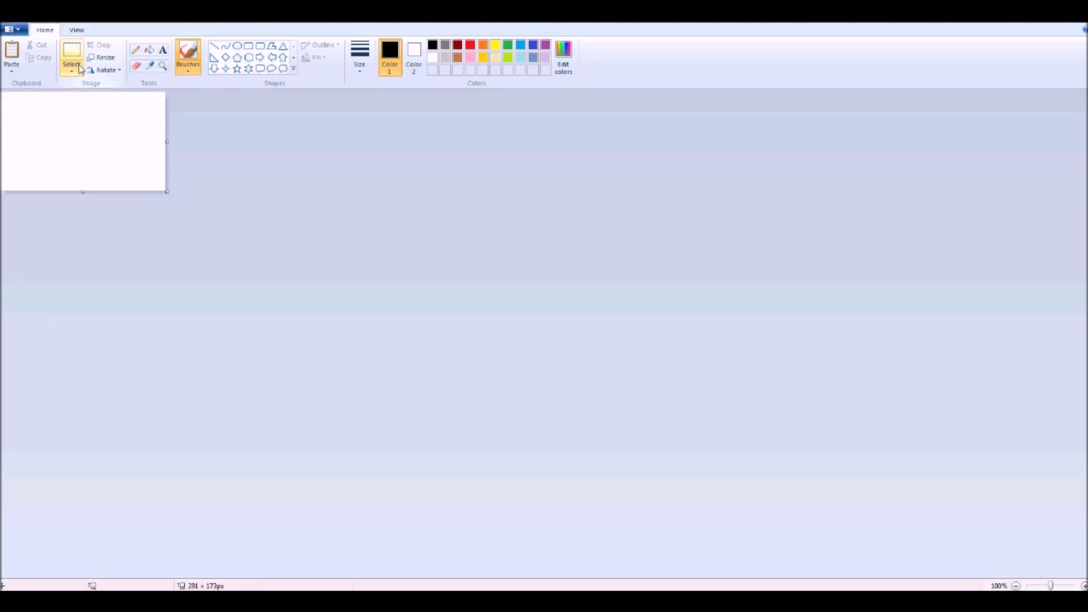
- Paste the ABC logo, zoom in, and flip its 'b' horizontally into a 'd'
key(ctrl+v)
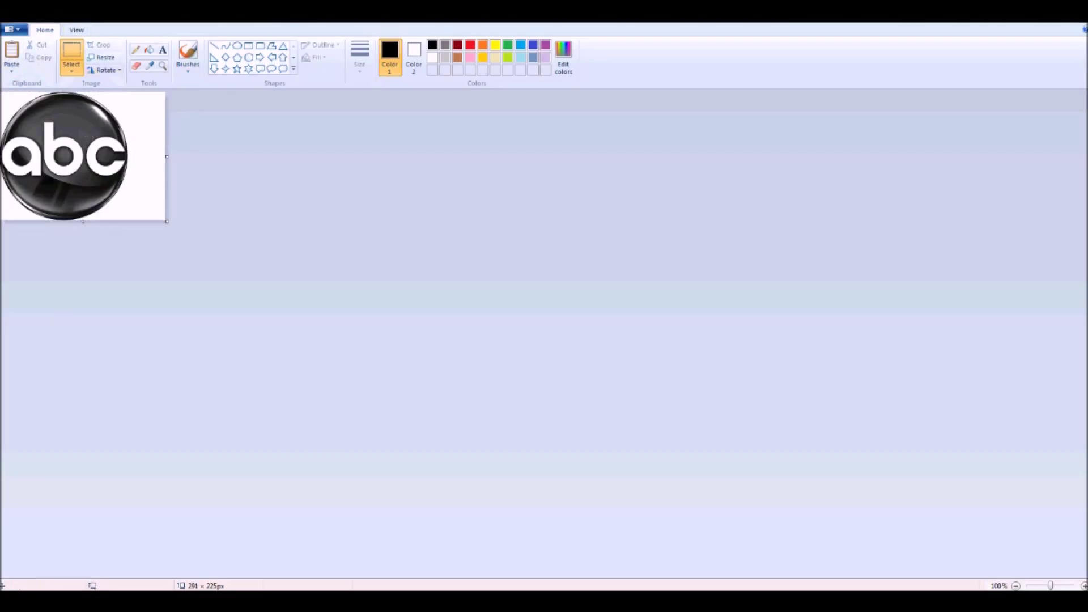
click(76, 30)
click(12, 54)
click(12, 54)
click(45, 30)
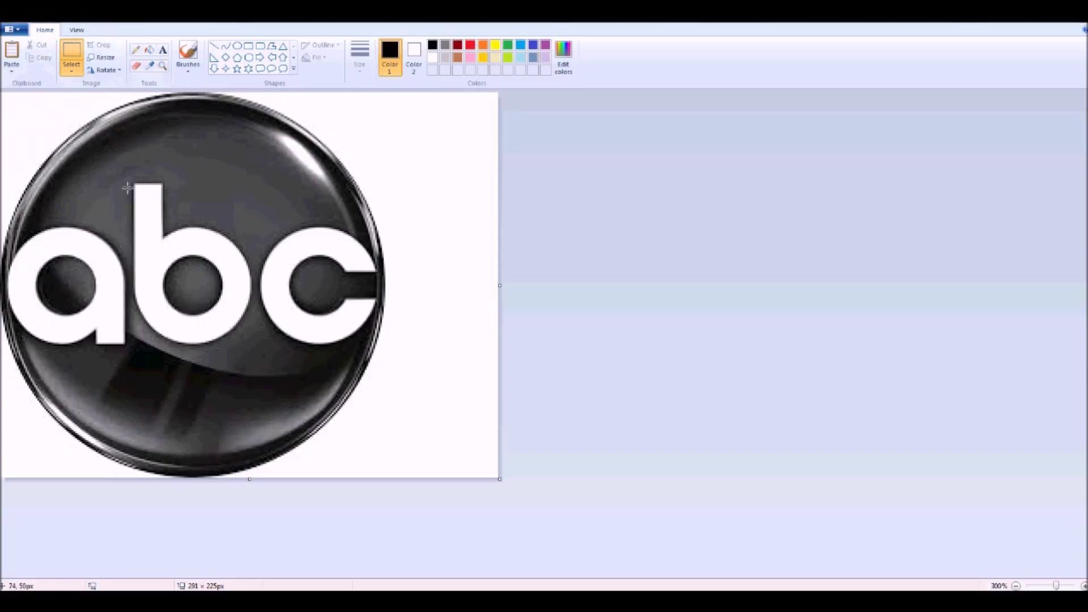
drag(129, 171, 255, 347)
right_click(138, 302)
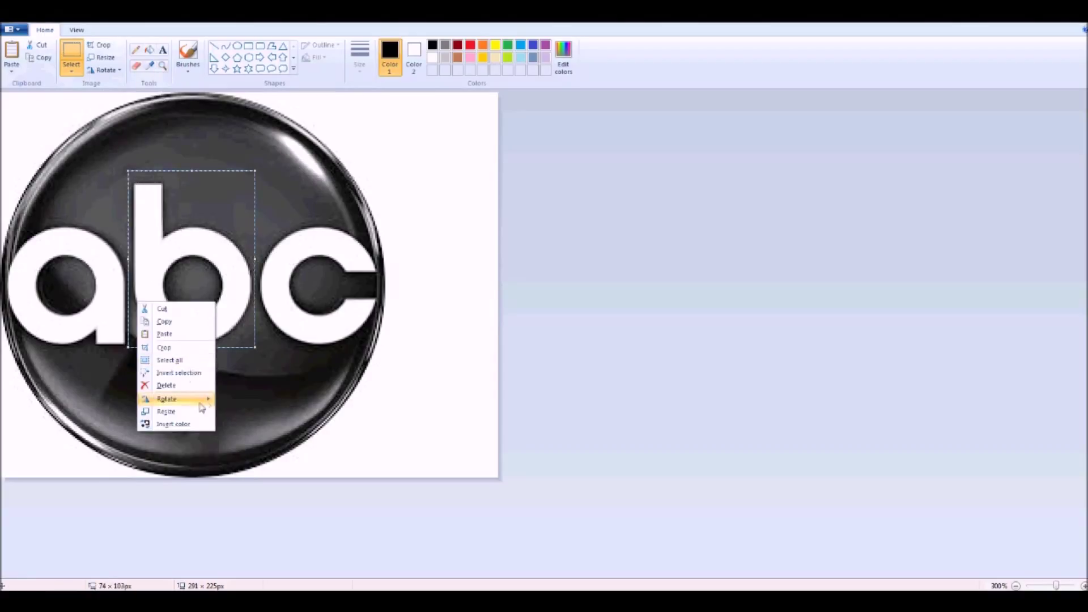
mouse_move(201, 406)
click(95, 449)
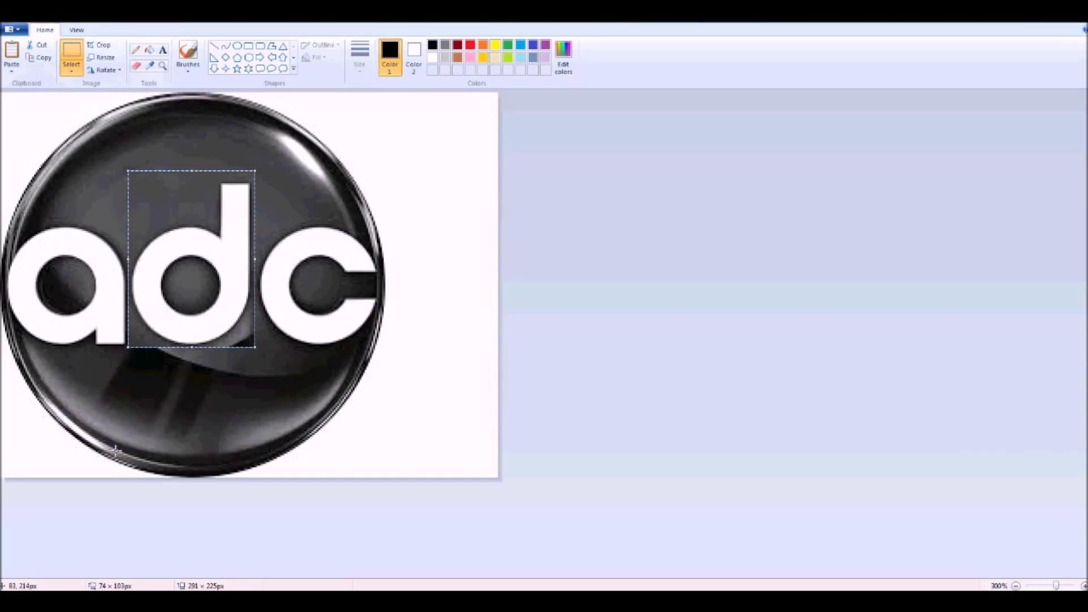
click(248, 408)
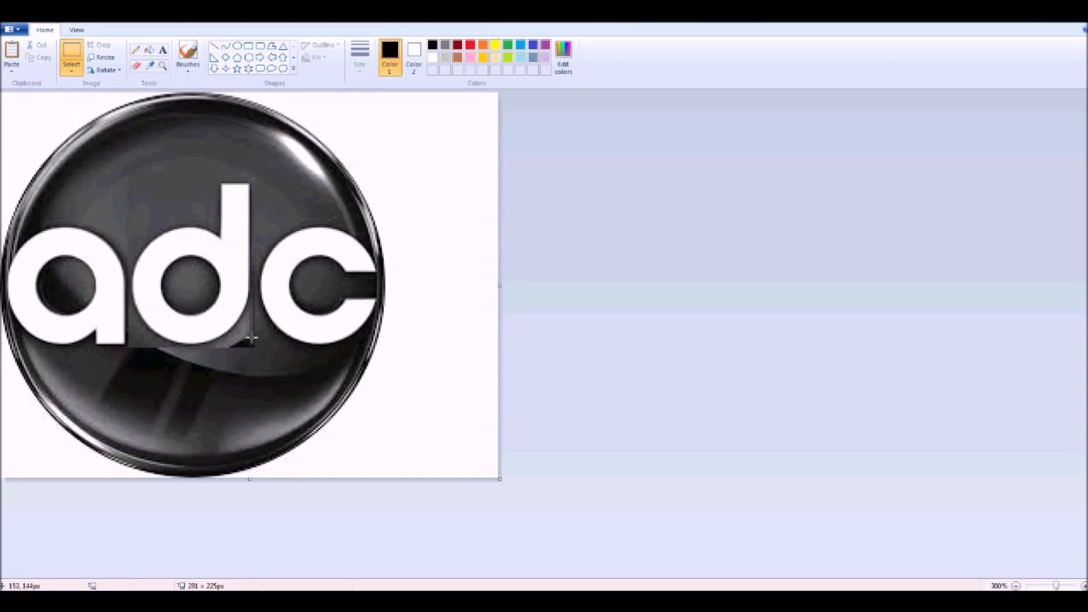
- Brush over the seam in the logo's dark grey, then zoom out
click(188, 56)
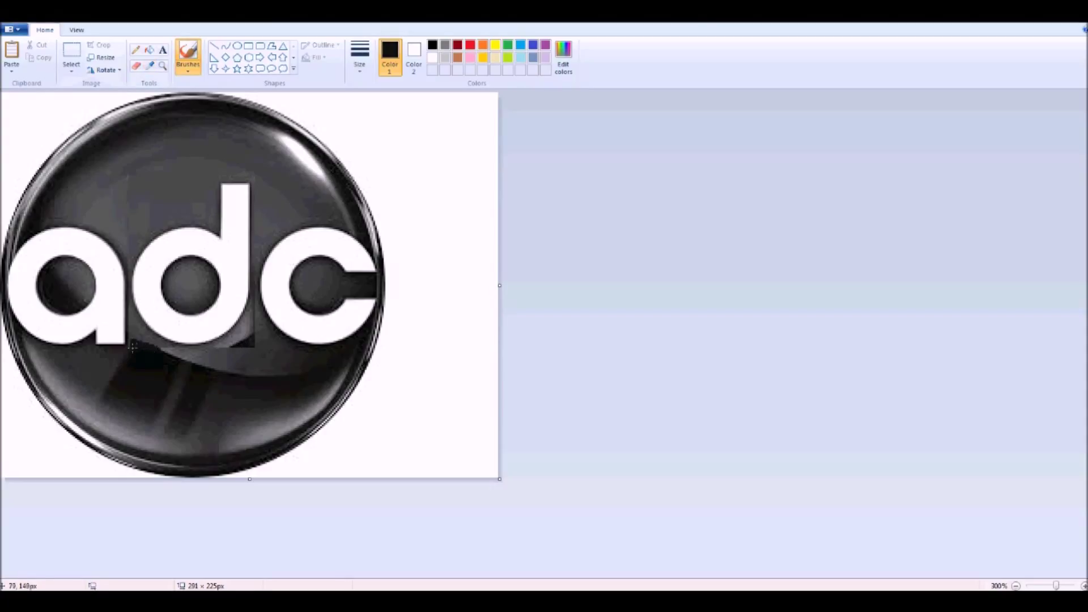
click(149, 66)
click(256, 337)
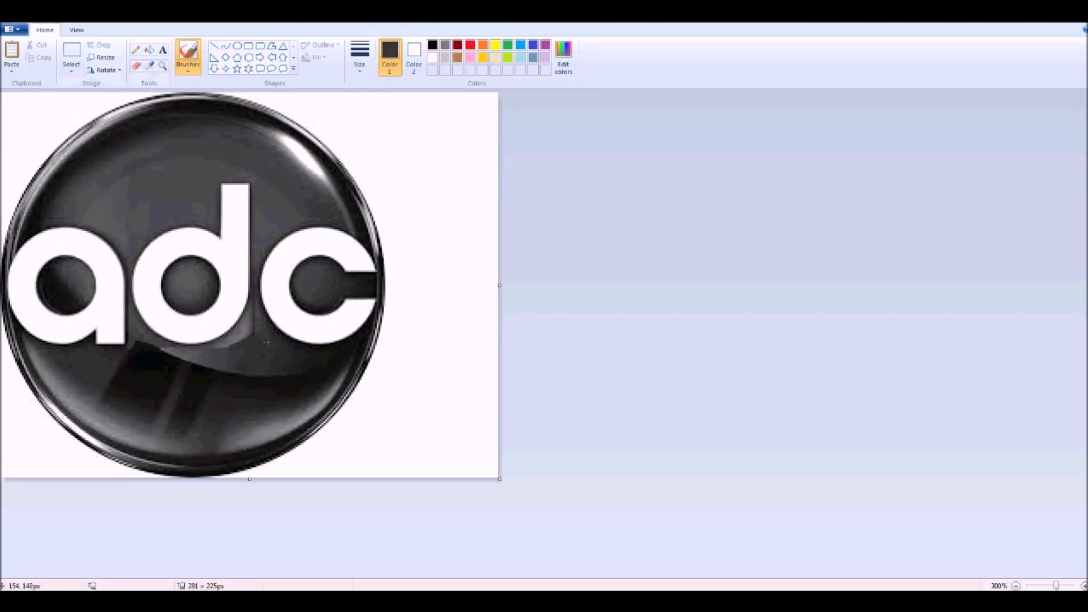
click(76, 30)
click(35, 53)
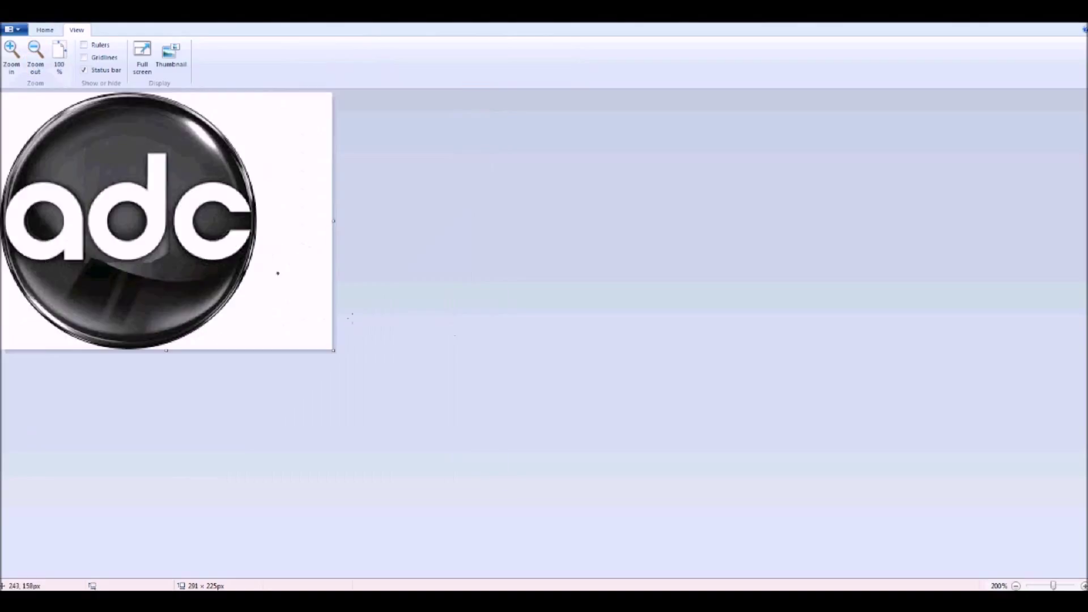
- Fill the white background around the adc logo with lime green and cover stray specks
click(12, 54)
click(45, 30)
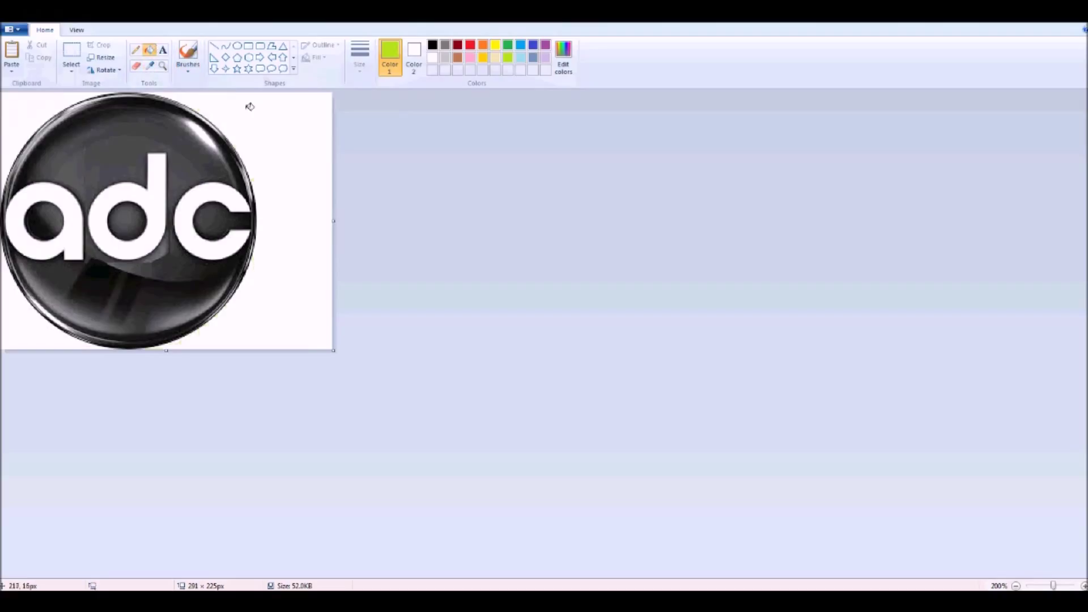
click(251, 107)
click(66, 99)
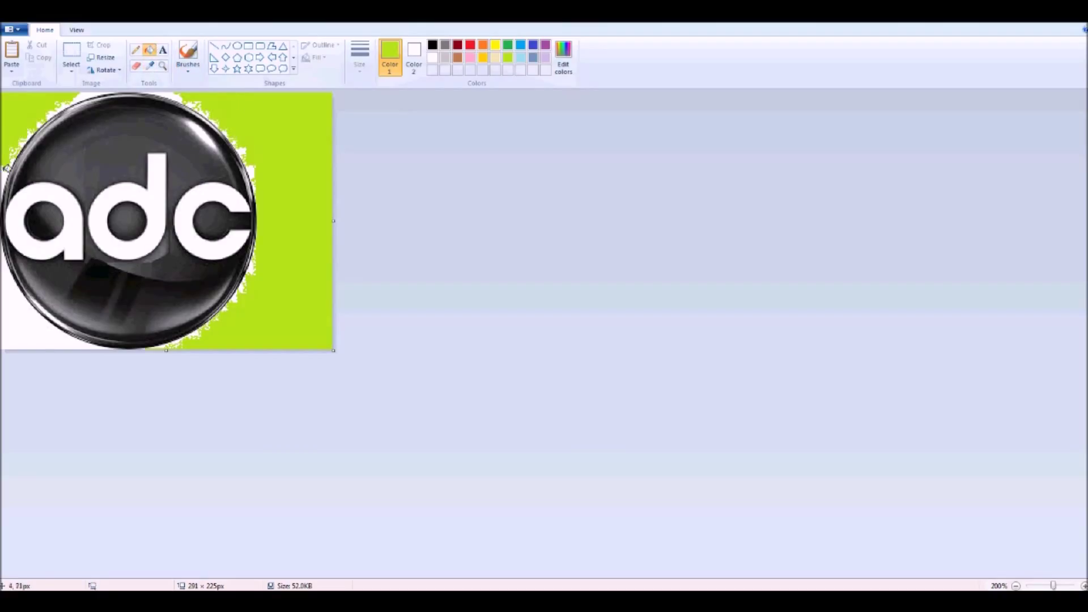
click(7, 263)
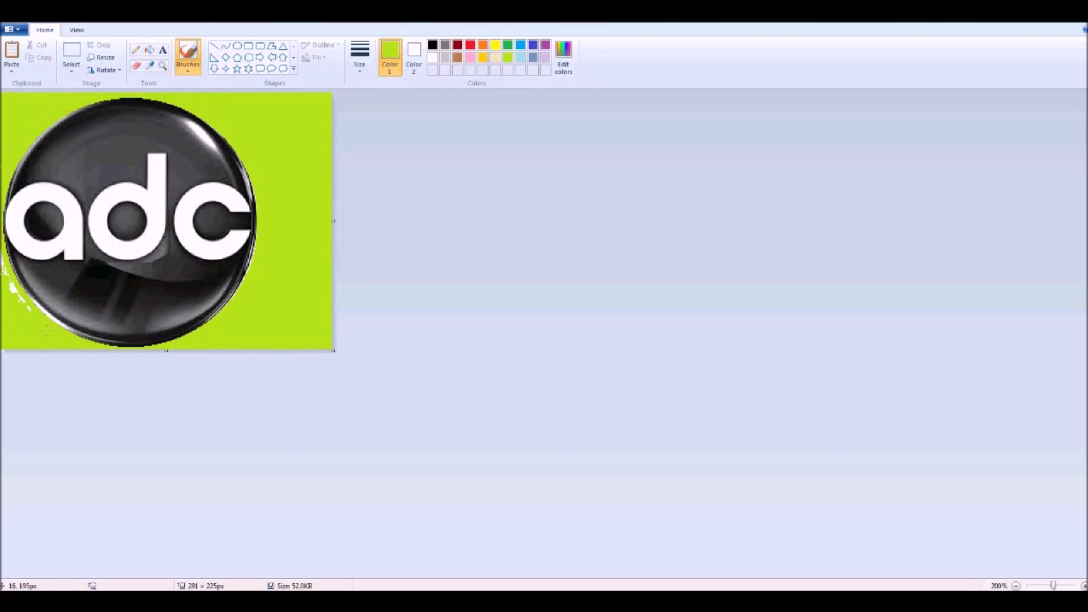
drag(18, 314, 7, 270)
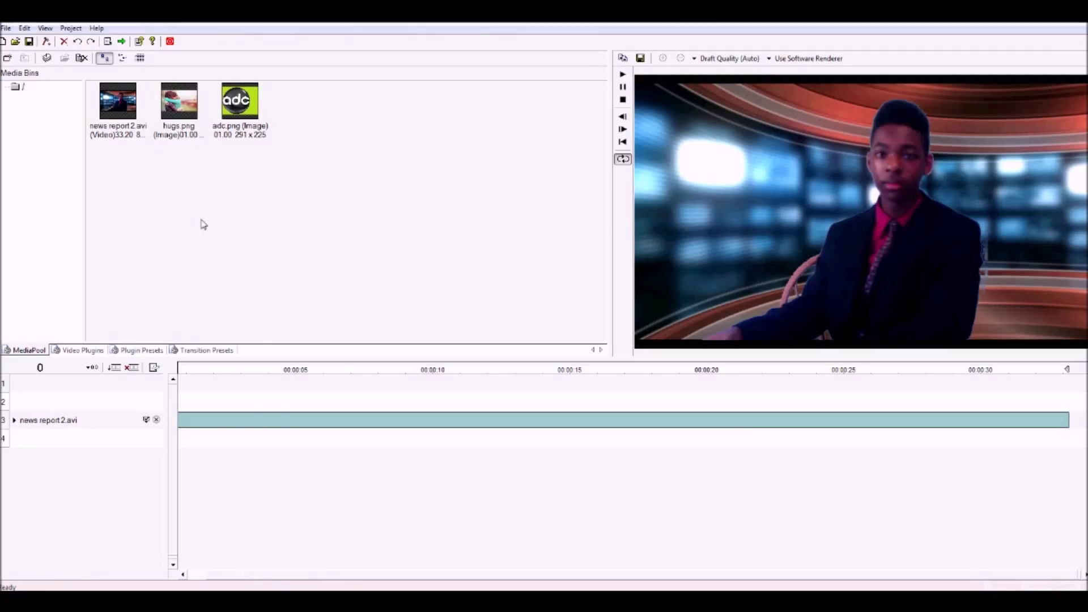
- Place adc.png on Wax's top track and stretch it to the timeline end
mouse_move(238, 102)
mouse_down()
mouse_move(260, 374)
mouse_move(187, 391)
mouse_up()
drag(206, 383, 1068, 442)
drag(728, 578, 594, 569)
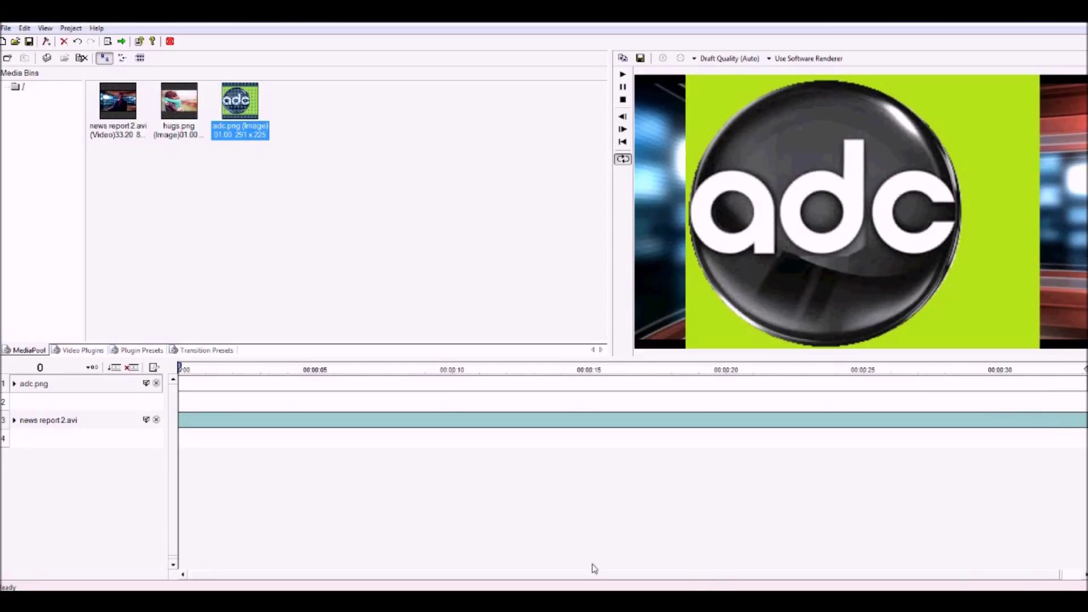
- Apply Chroma Key to adc.png with lime green as the key colour and tolerance 0.25
click(85, 349)
drag(346, 143, 351, 390)
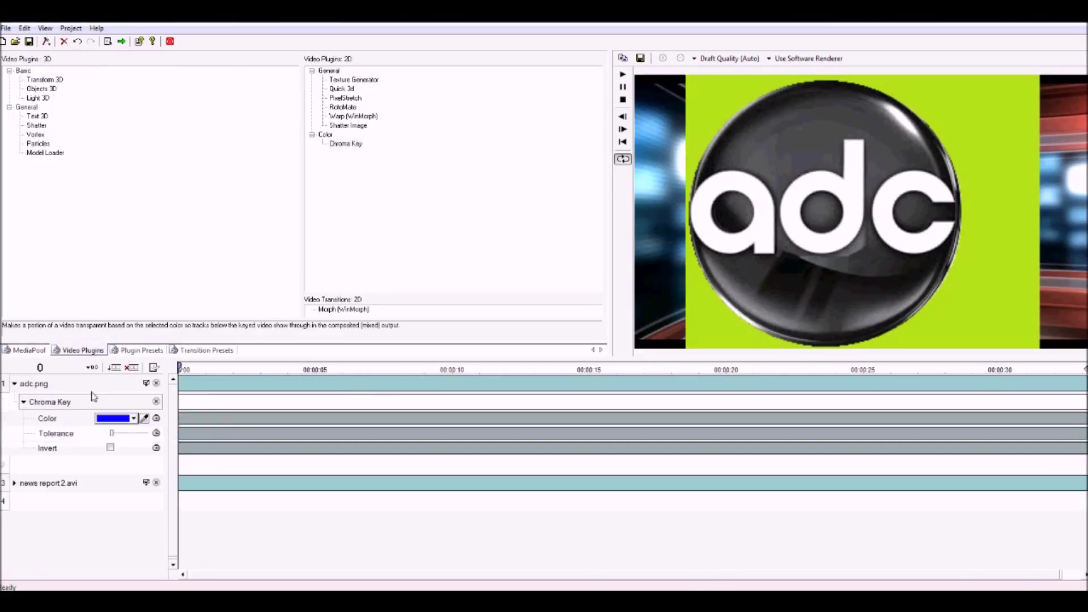
click(146, 416)
click(729, 113)
drag(112, 433, 122, 438)
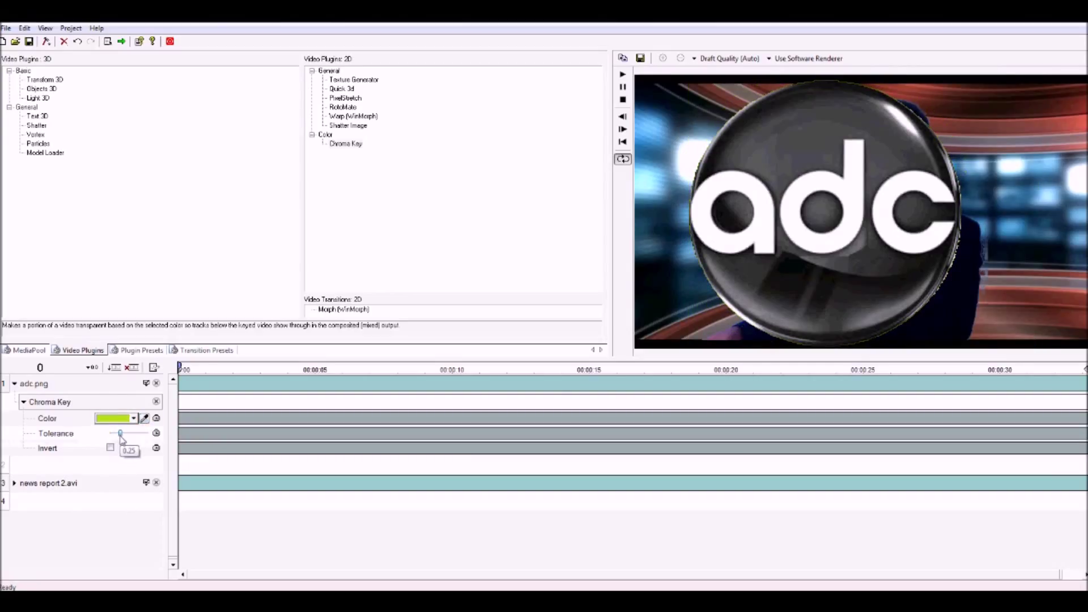
click(23, 402)
click(17, 385)
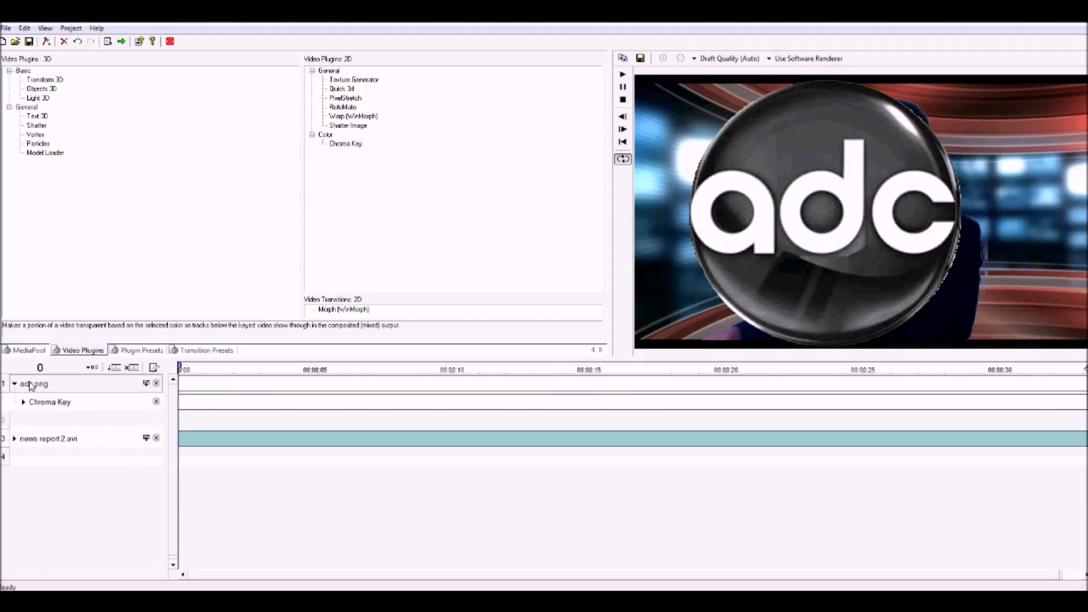
- Add Quick 3d and shrink the logo to about 0.14 at Posx 0.408, Posy -0.339
drag(342, 88, 45, 385)
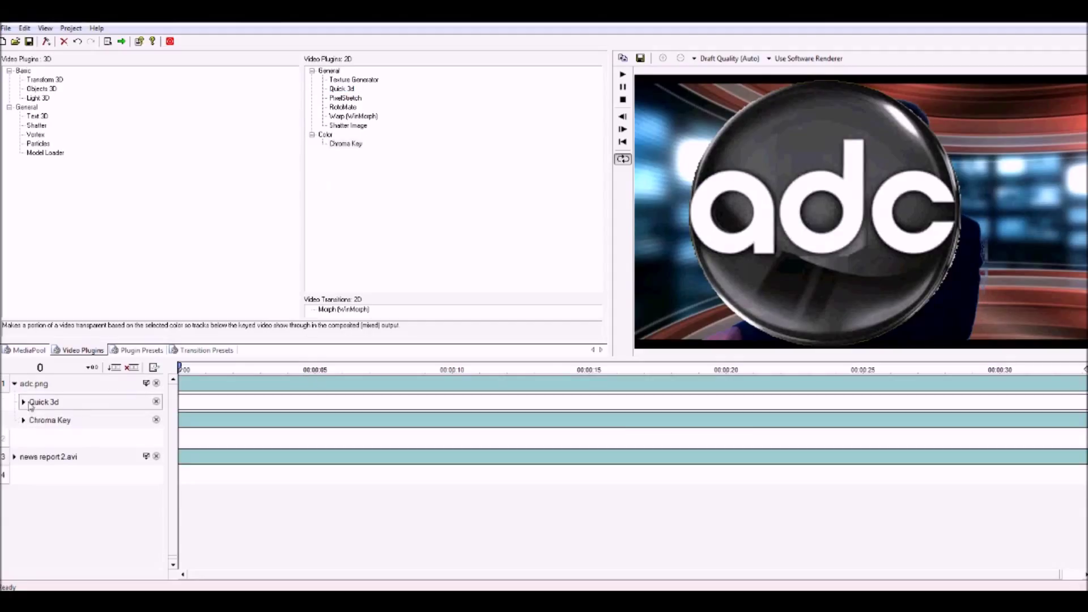
click(24, 402)
drag(114, 422, 122, 462)
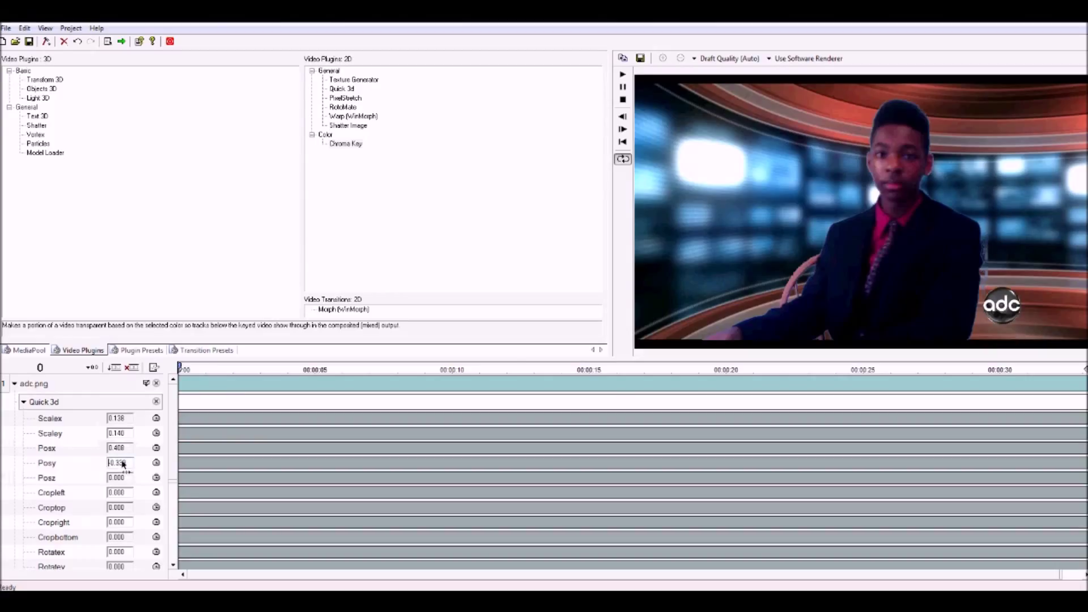
click(14, 384)
drag(189, 369, 337, 402)
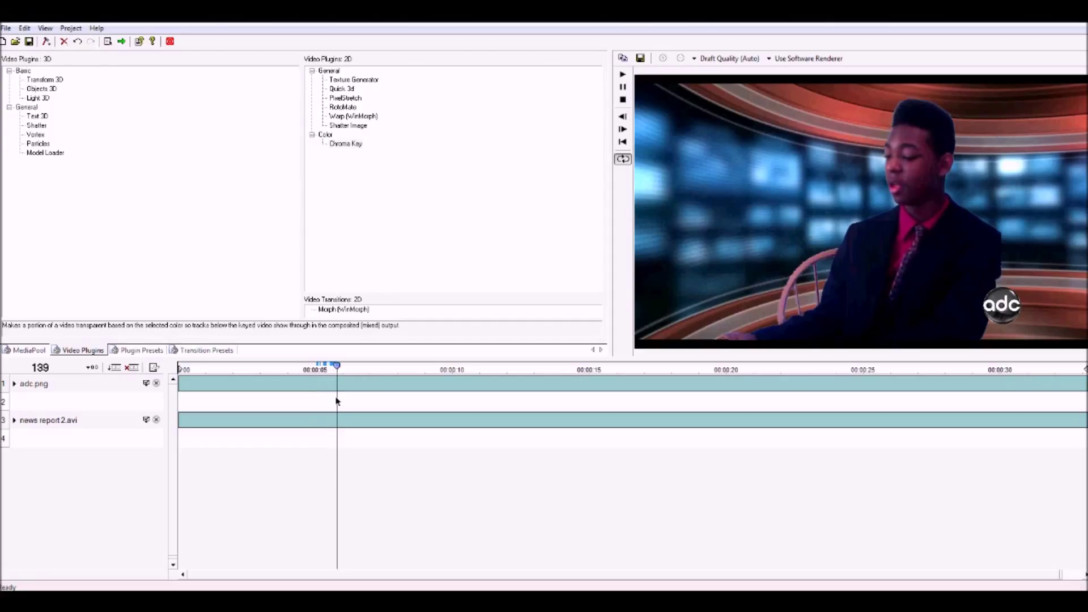
- Place hugs.png on track 2 at the playhead and extend it to the timeline end
click(25, 350)
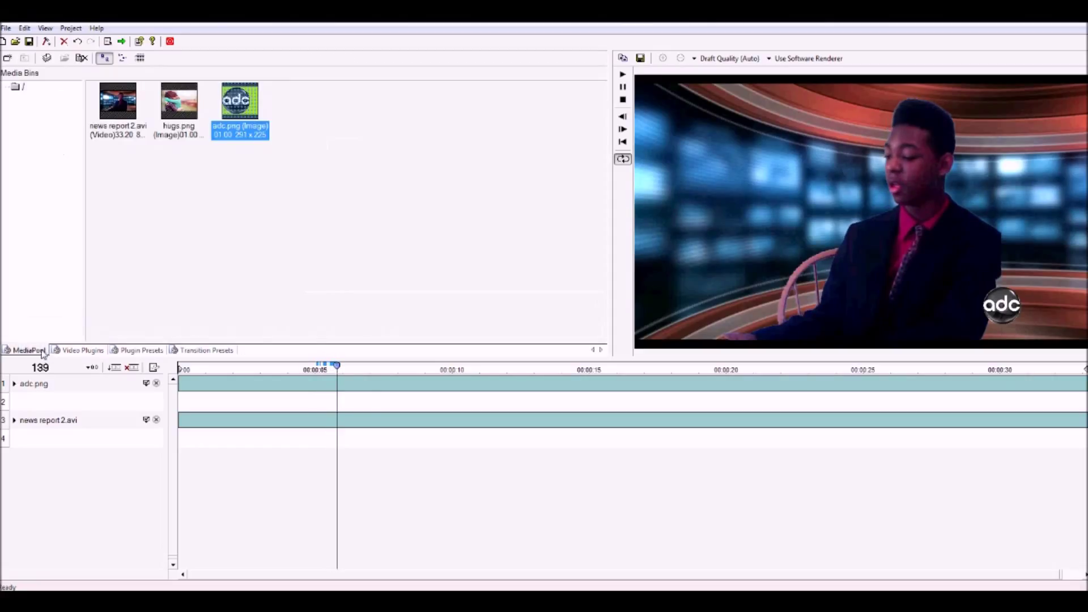
drag(179, 104, 351, 410)
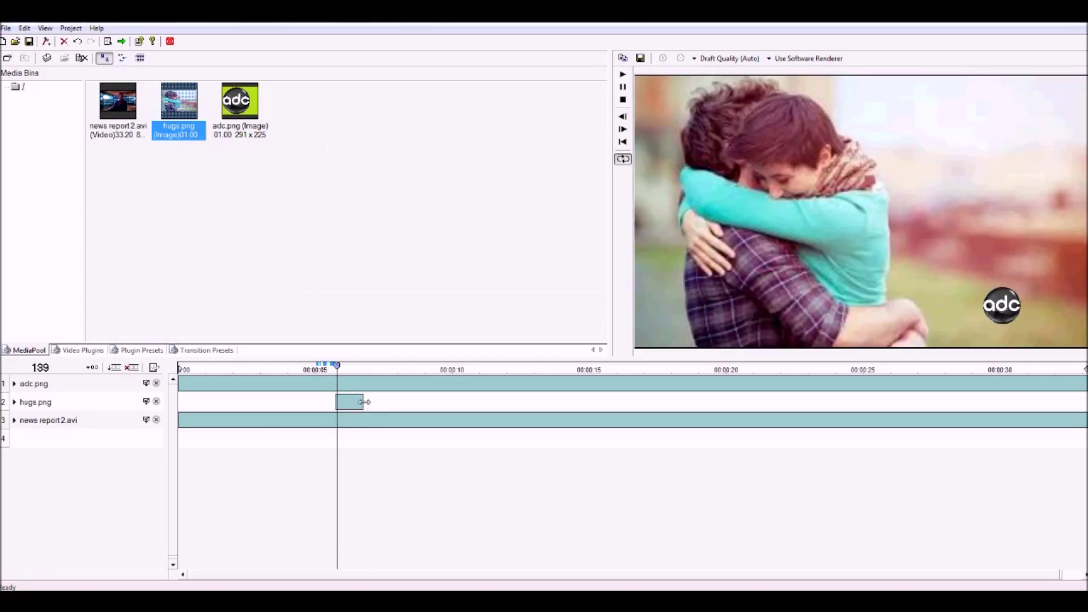
mouse_move(365, 401)
mouse_down()
mouse_move(767, 456)
mouse_move(1078, 403)
mouse_move(1069, 411)
mouse_up()
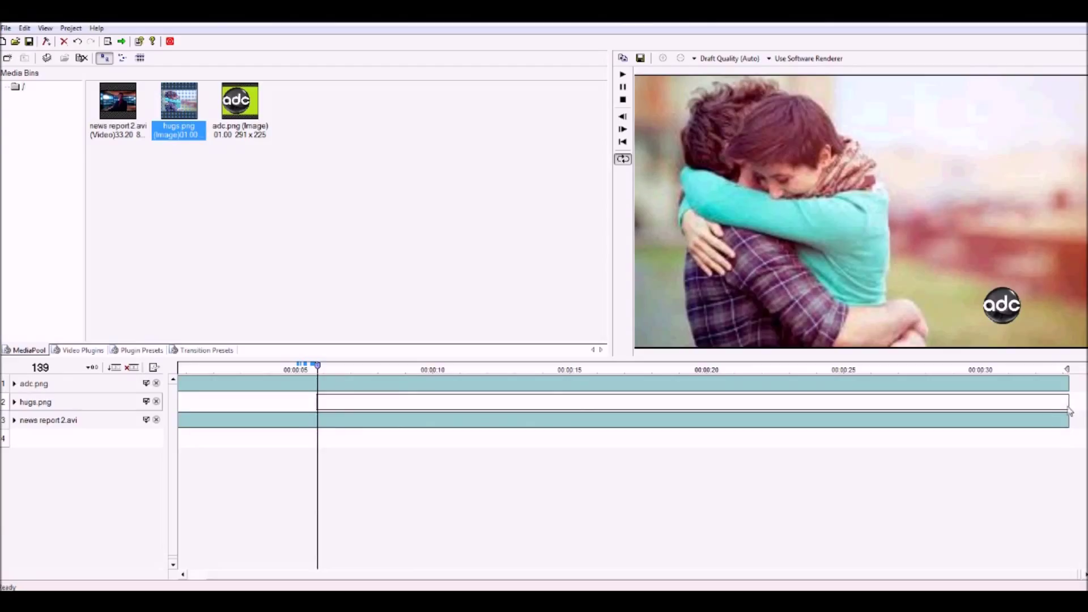
- Add Quick 3d to hugs.png, scaling it to about 0.35 at Posx -0.320, Posy 0.288
click(79, 351)
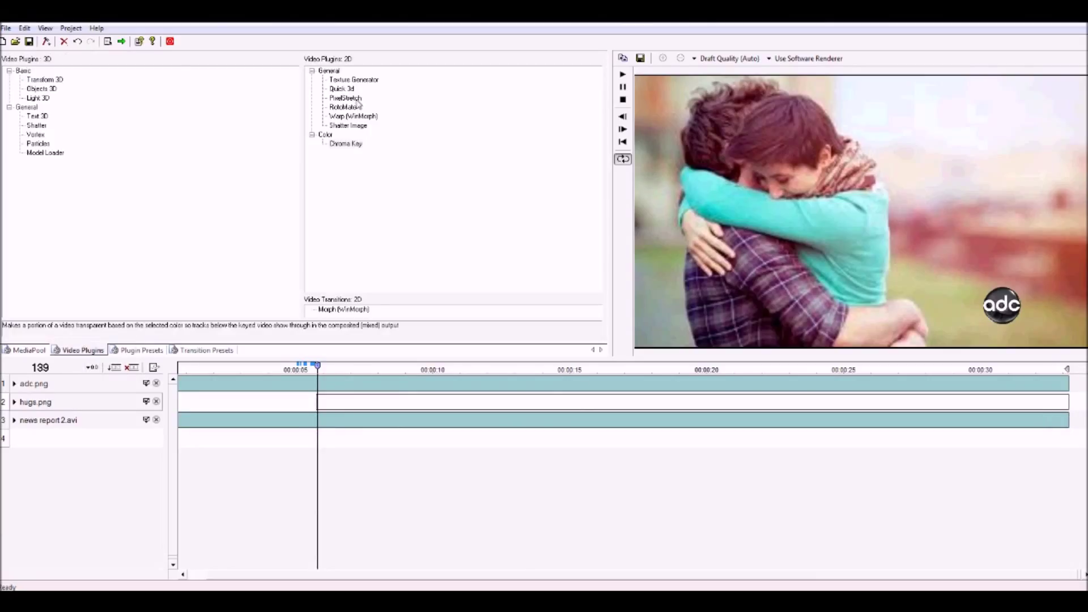
drag(342, 89, 433, 410)
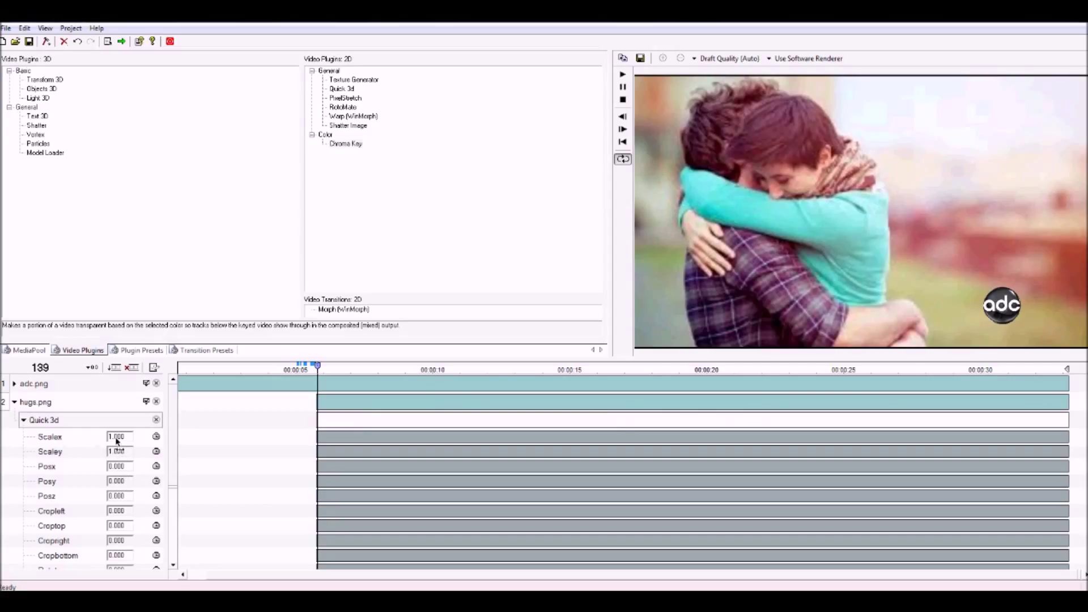
drag(117, 441, 102, 459)
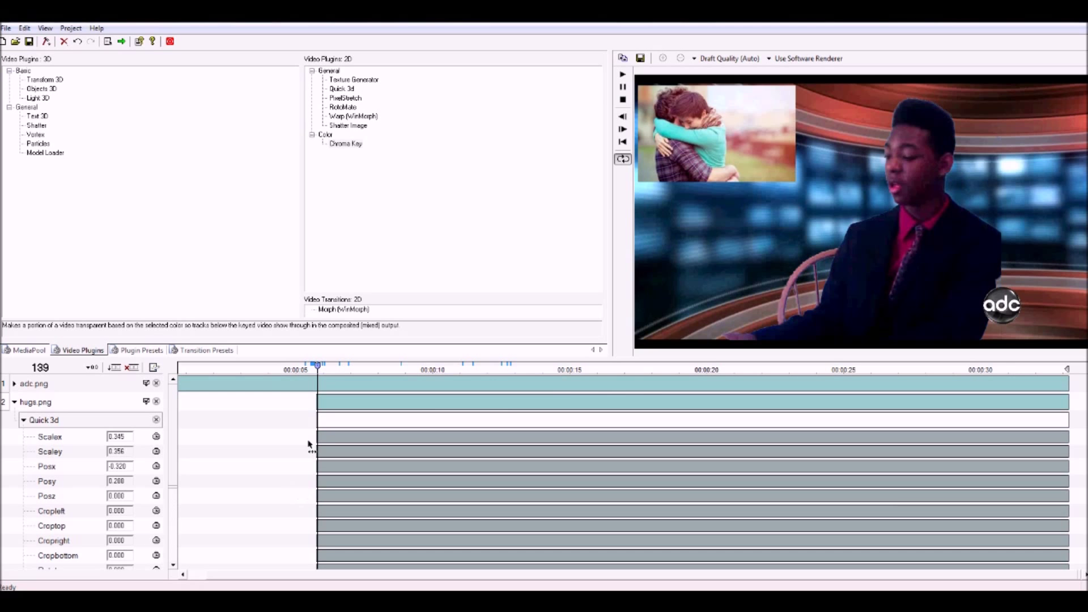
drag(172, 484, 124, 519)
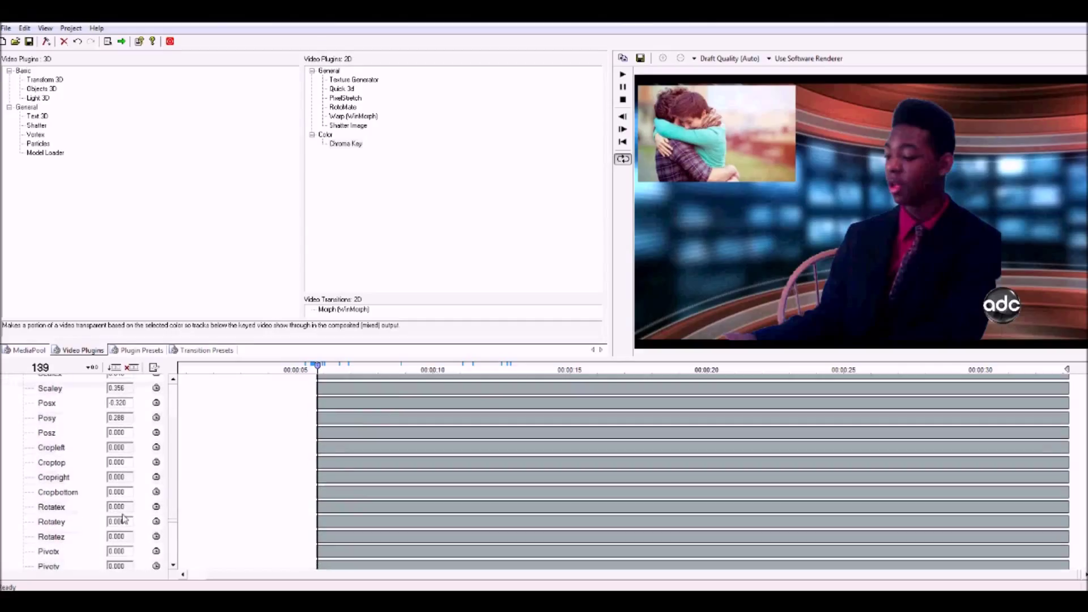
right_click(156, 506)
- Keyframe Rotatex from 90.826 at the inset's start back to 0 slightly later, then play
click(184, 557)
drag(119, 510, 379, 530)
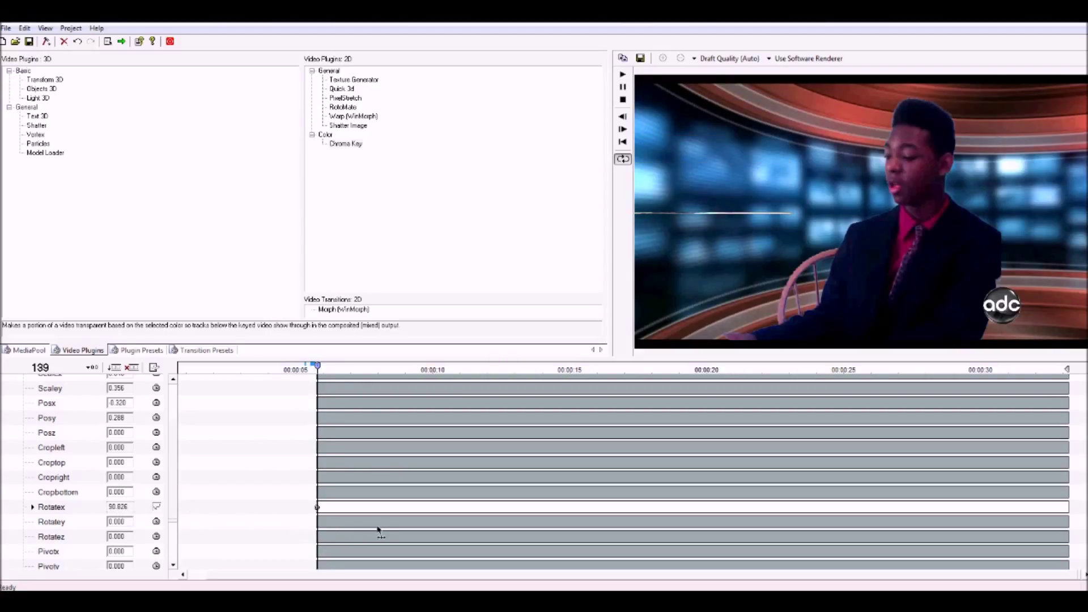
drag(329, 371, 332, 368)
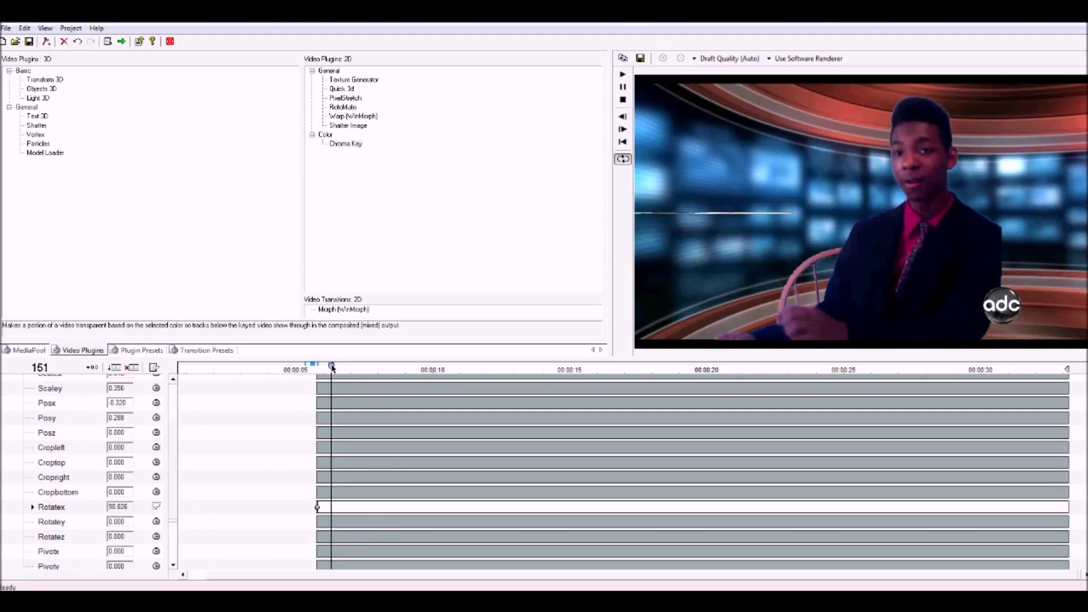
drag(124, 511, 2, 521)
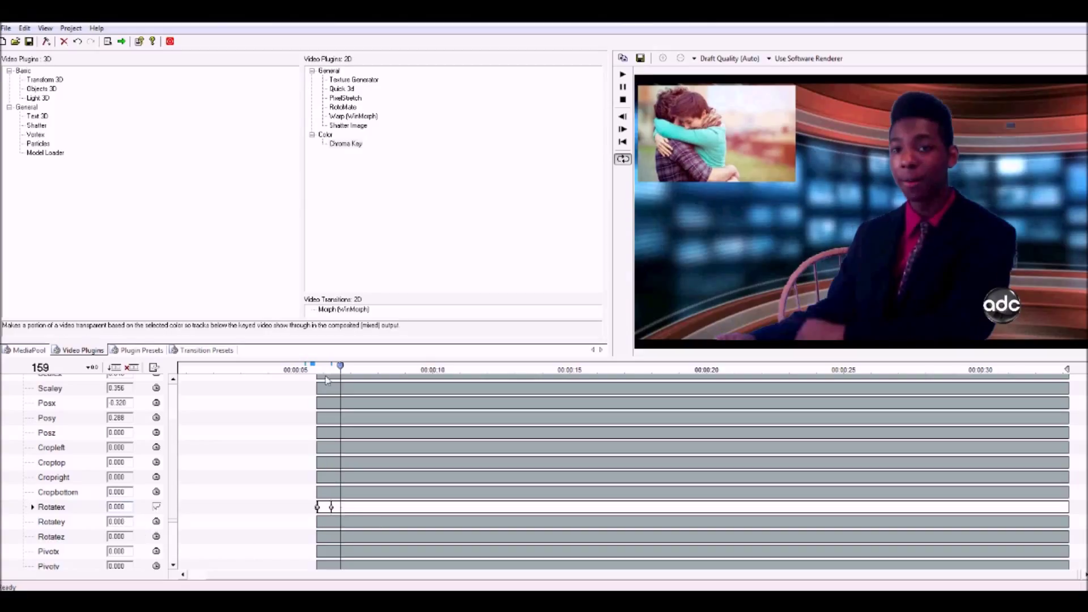
click(314, 367)
key(space)
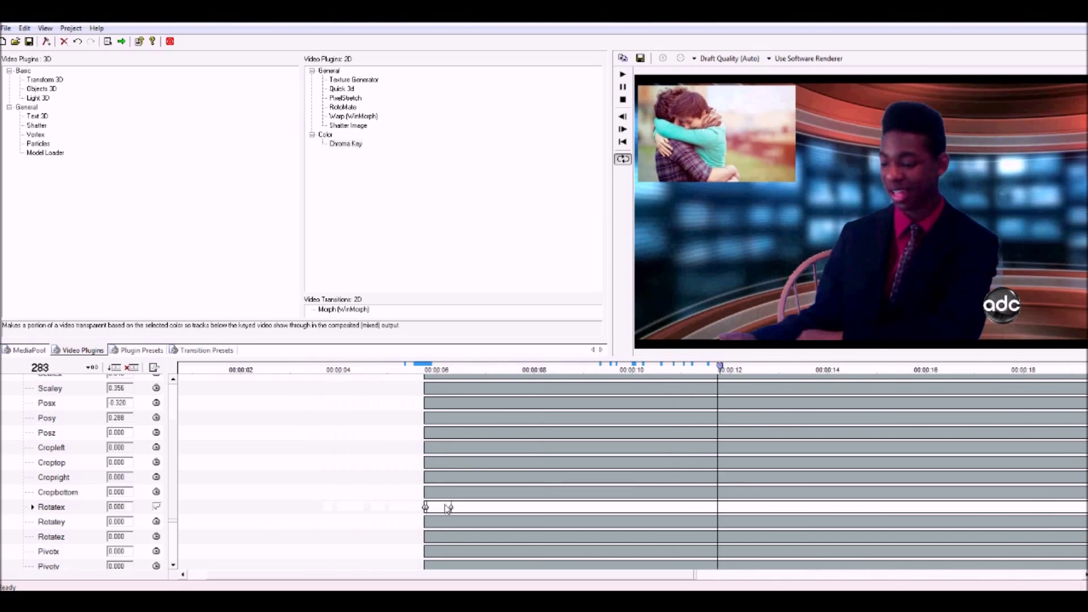
- Delete the misplaced Rotatex keyframe and scrub to preview the inset flipping in
right_click(423, 522)
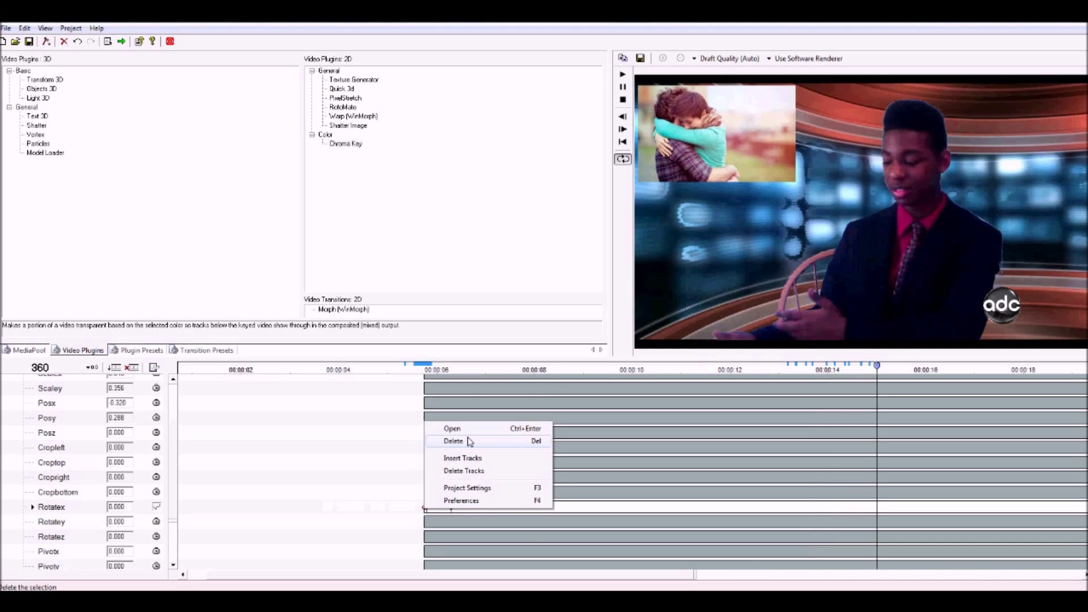
click(445, 410)
click(427, 370)
drag(427, 371, 425, 409)
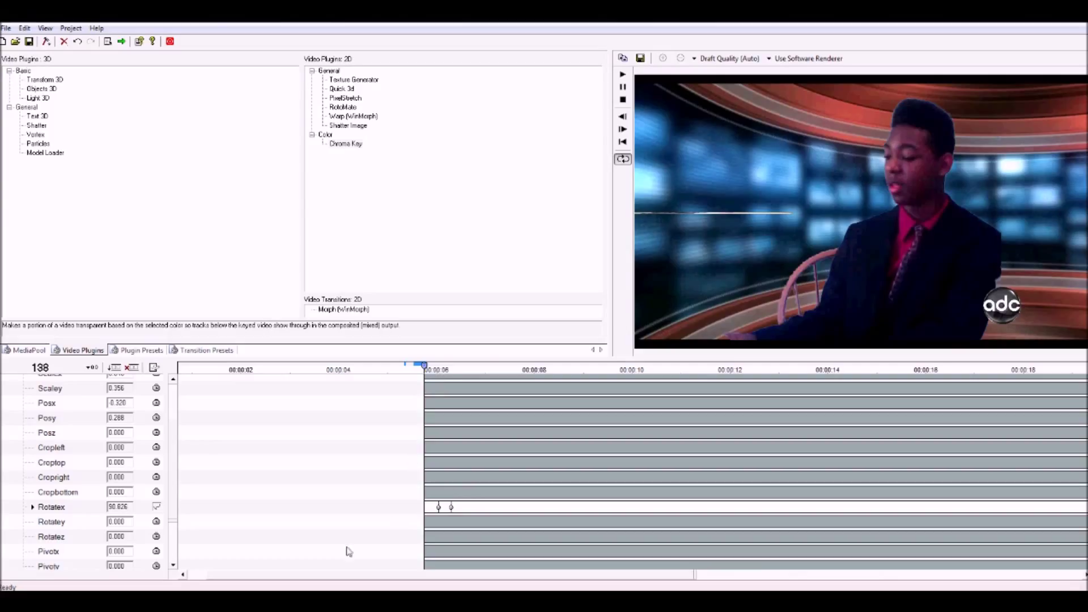
- Keyframe Posx from 0.400 at the start to about -0.284 a few frames later
scroll(170, 518, up, 2)
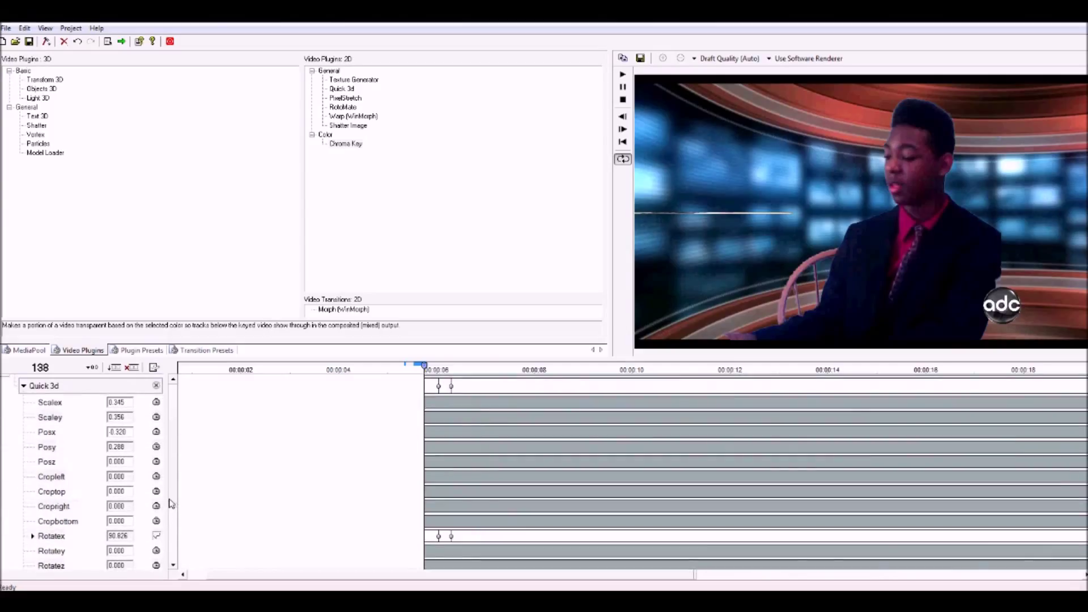
click(157, 437)
click(180, 480)
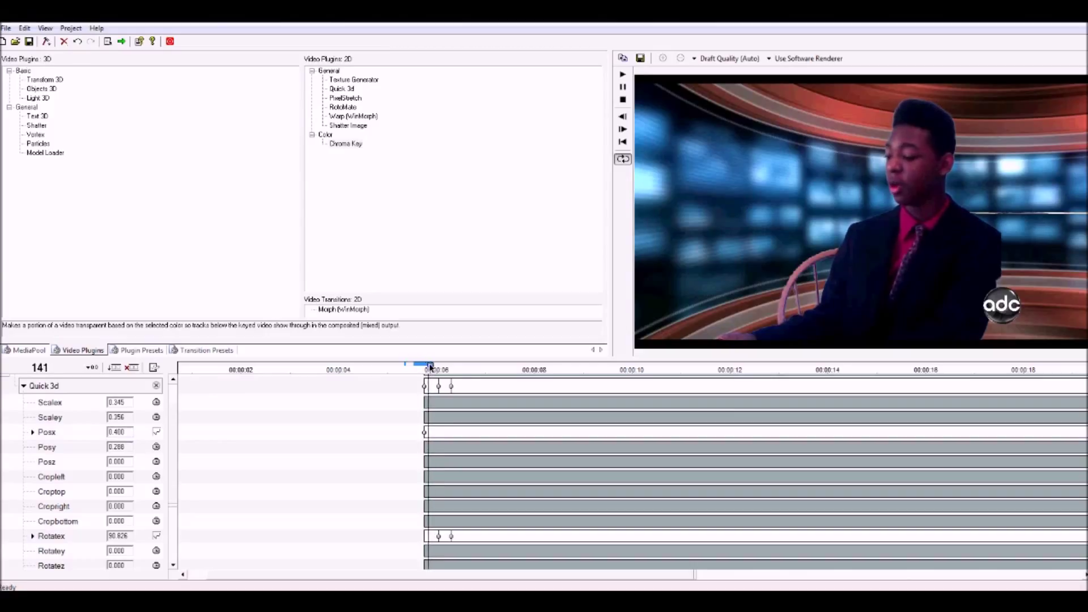
click(431, 367)
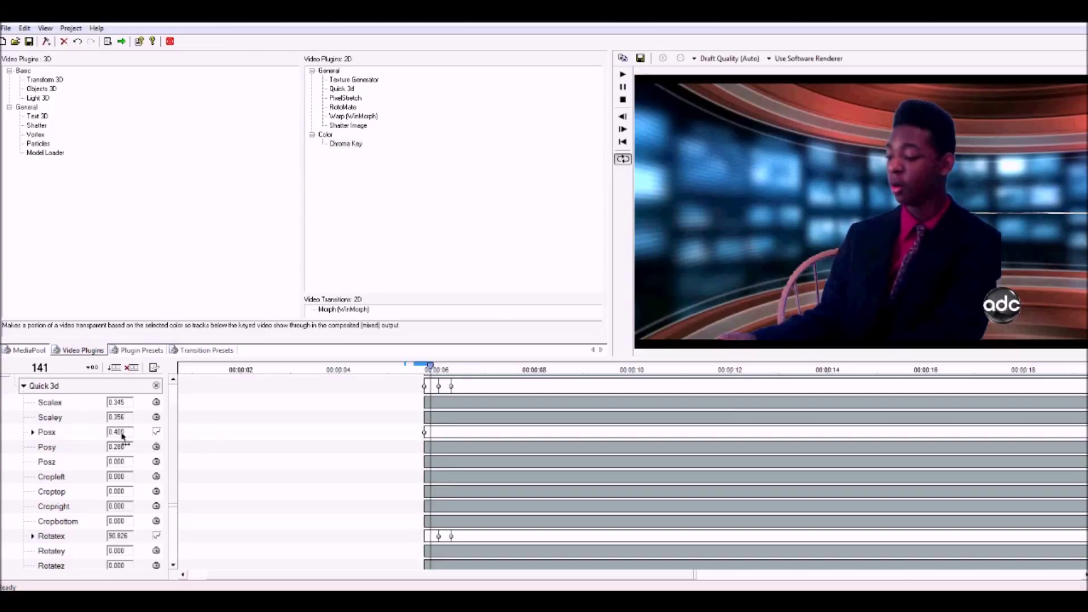
drag(122, 436, 118, 435)
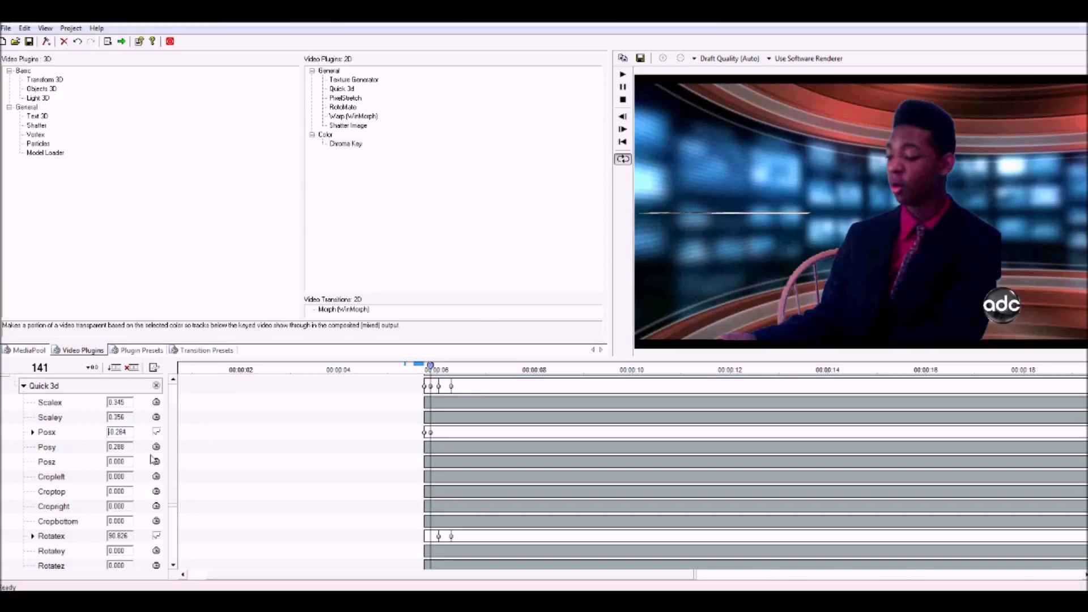
drag(429, 367, 762, 445)
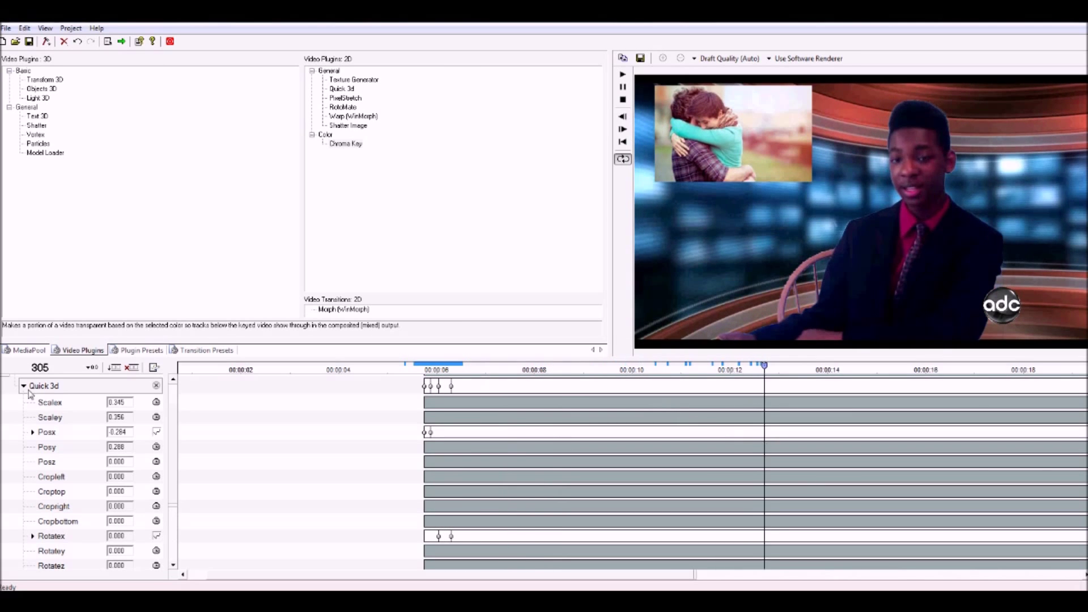
- Collapse the Quick 3d settings and hugs.png track, then play the project to review the fly-in
click(25, 387)
click(14, 402)
click(622, 74)
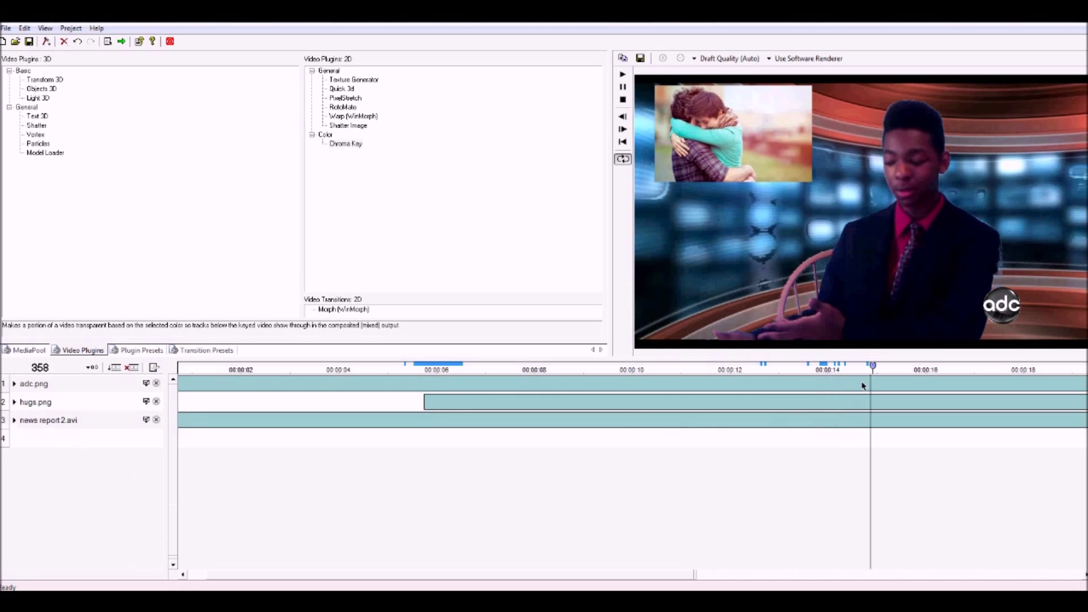
click(701, 576)
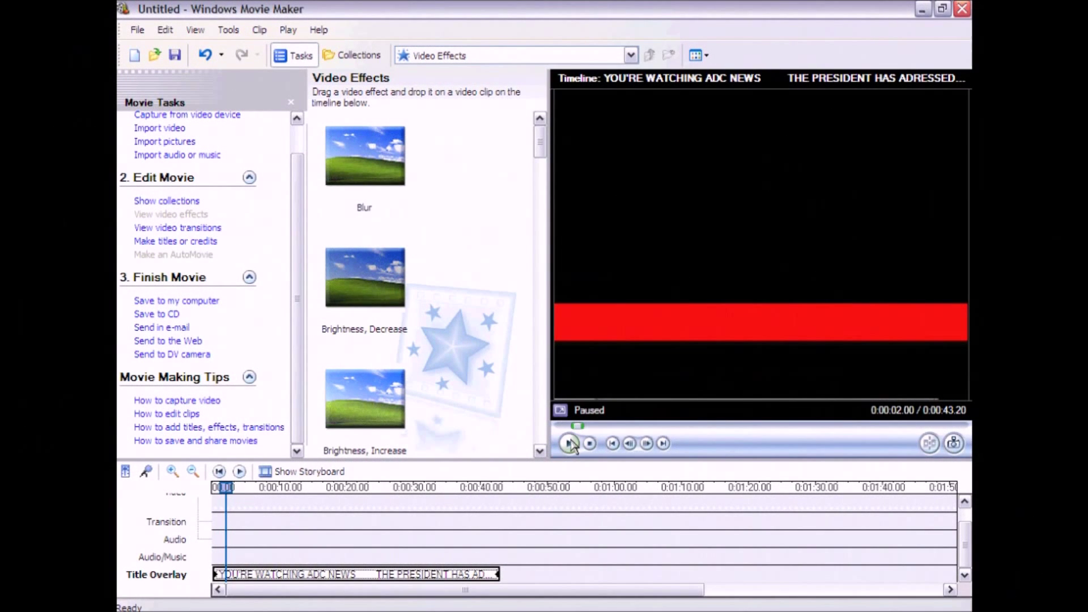
- Preview the 'YOU'RE WATCHING ADC NEWS' ticker, then save it as a movie file
click(569, 444)
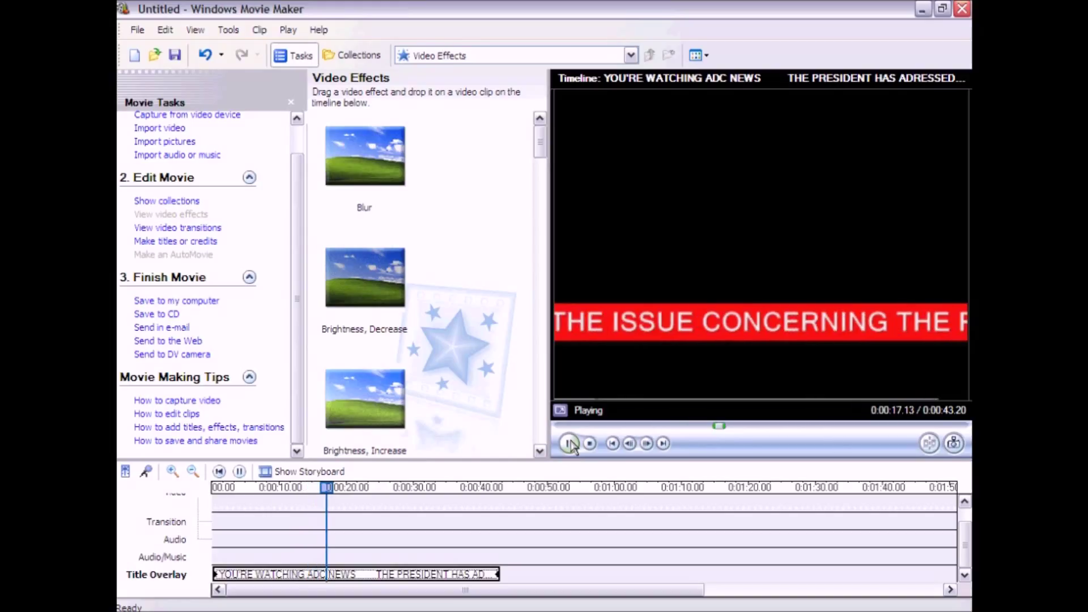
click(569, 443)
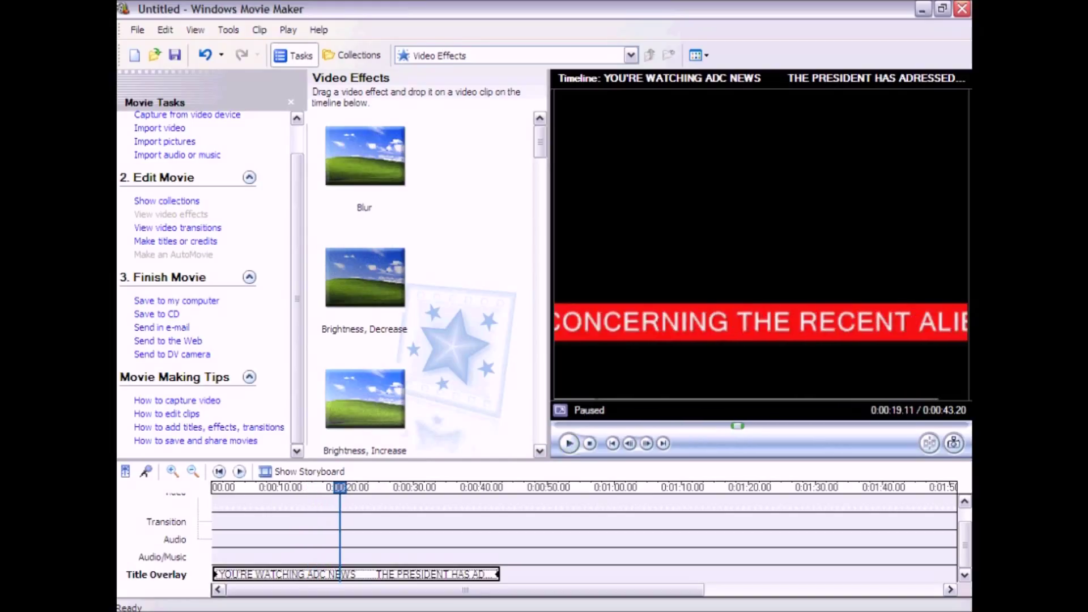
click(138, 31)
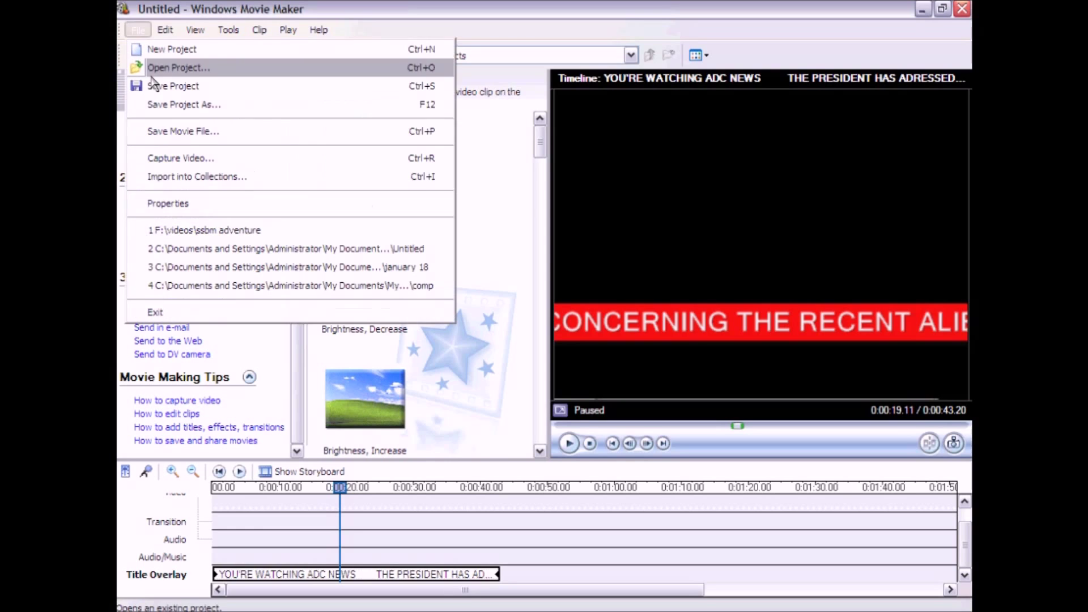
click(169, 133)
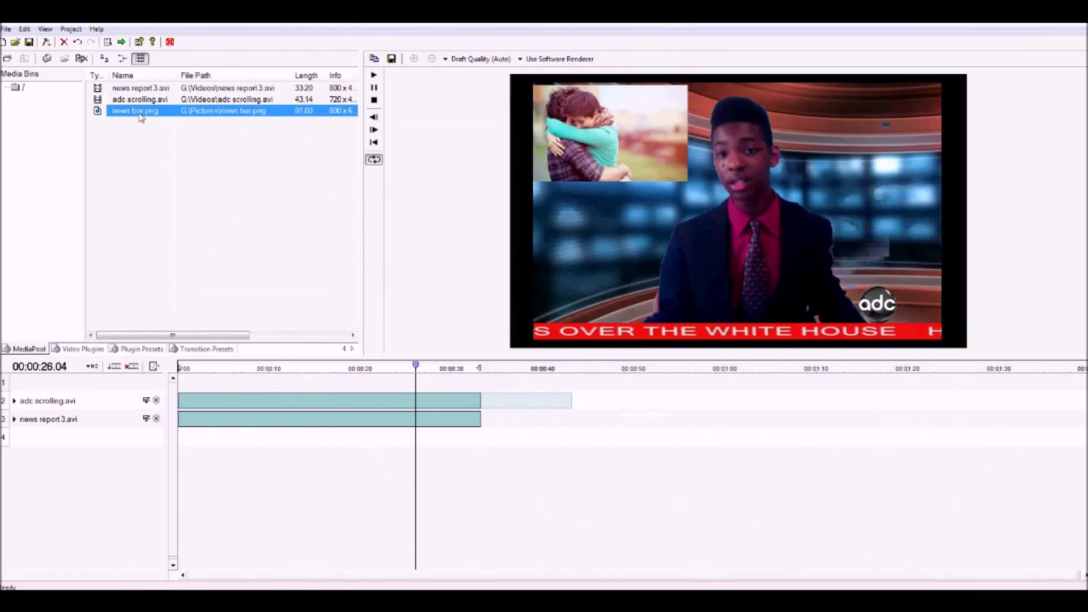
- Put news bar.png on track 1, stretch it to about 00:00:33, and apply Chroma Key
drag(197, 318, 183, 387)
click(180, 368)
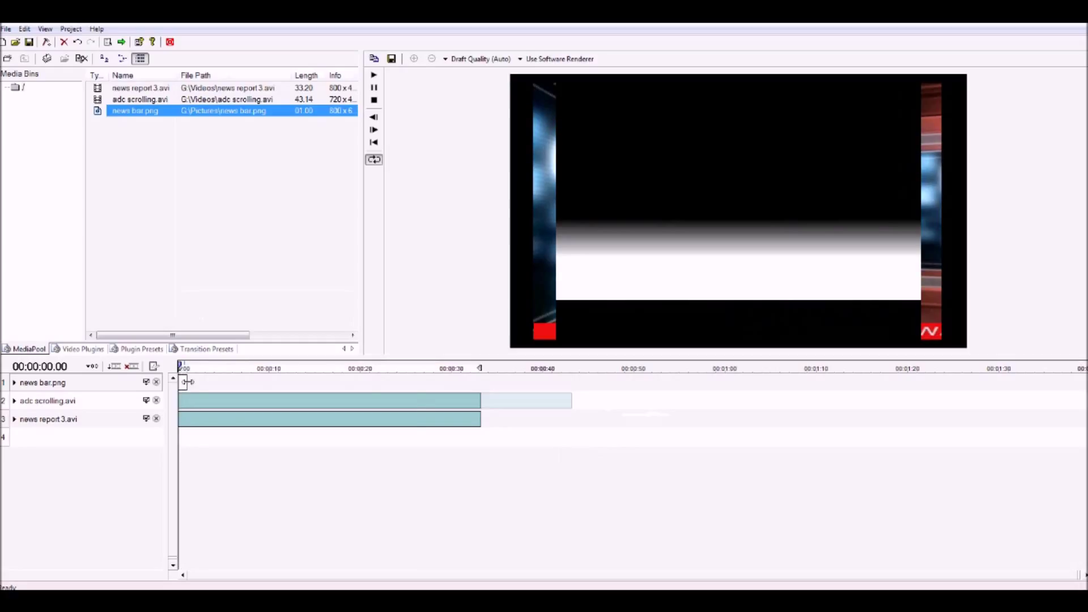
drag(188, 382, 483, 394)
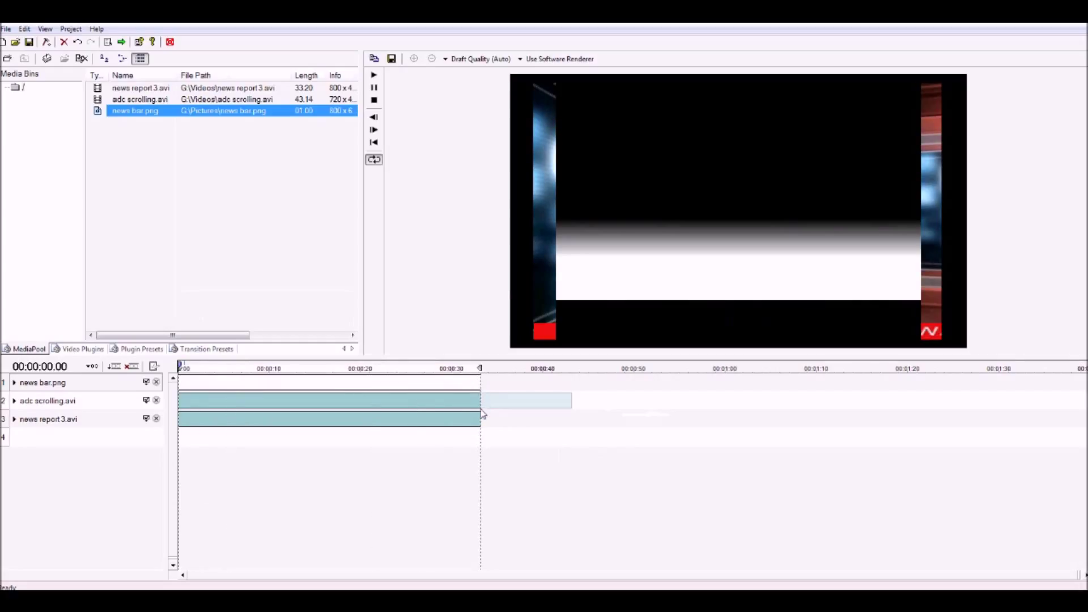
click(79, 349)
drag(221, 144, 251, 391)
- Set the news bar's Chroma Key color to black with tolerance about 0.41
click(25, 401)
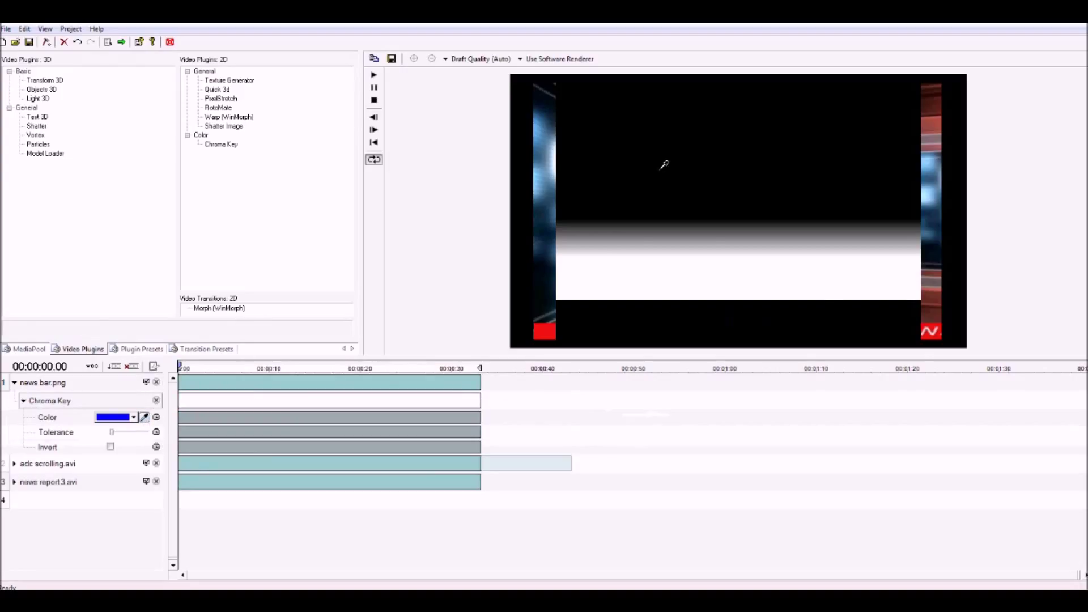
click(722, 126)
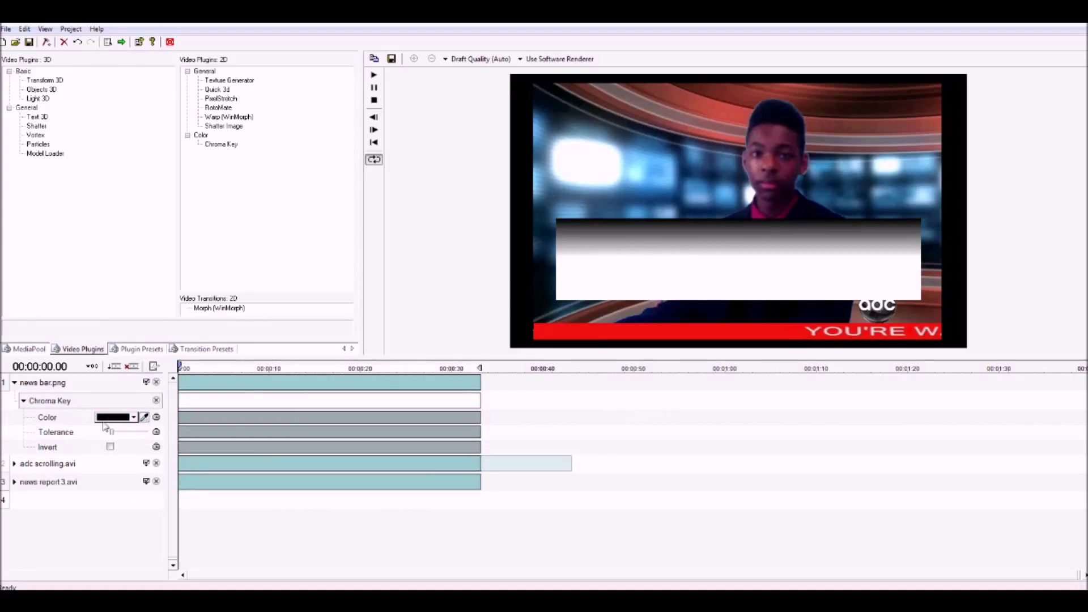
drag(112, 432, 128, 435)
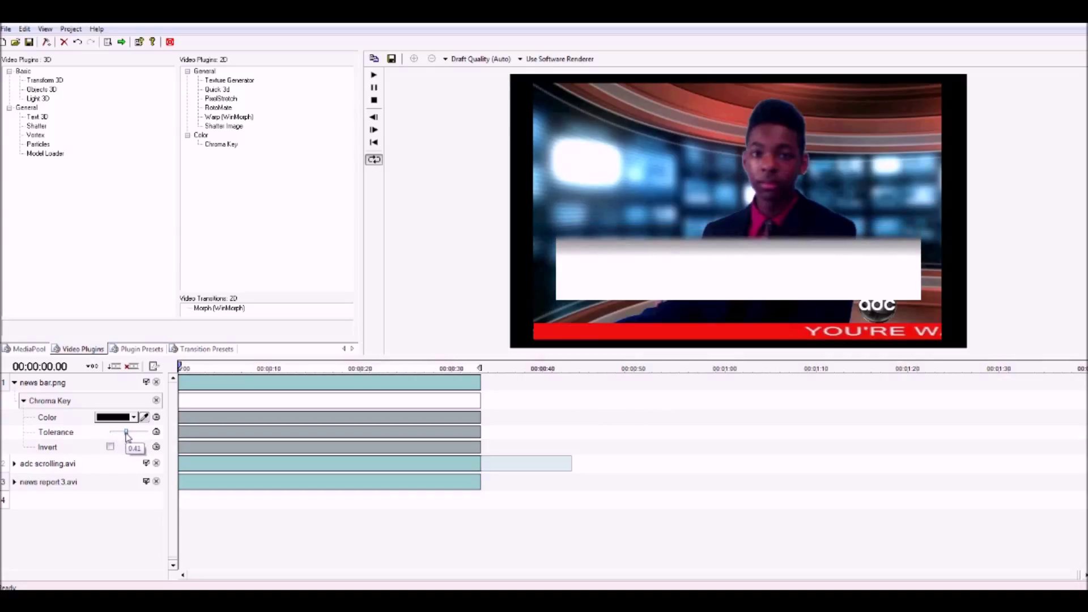
click(23, 400)
click(14, 382)
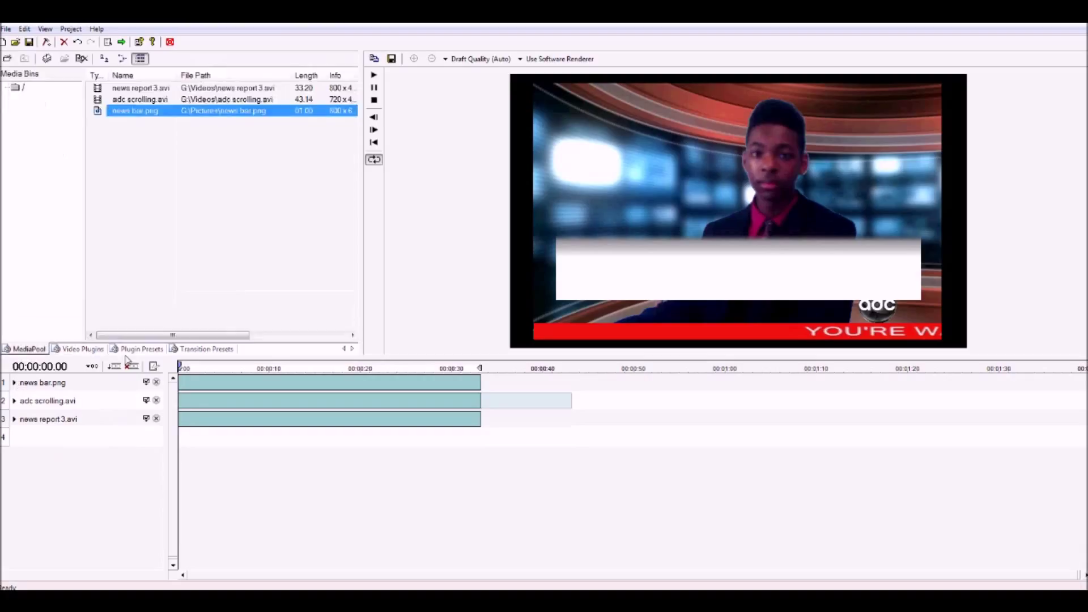
- Add a Quick 3d effect to the news bar picture and show its settings
drag(225, 91, 45, 382)
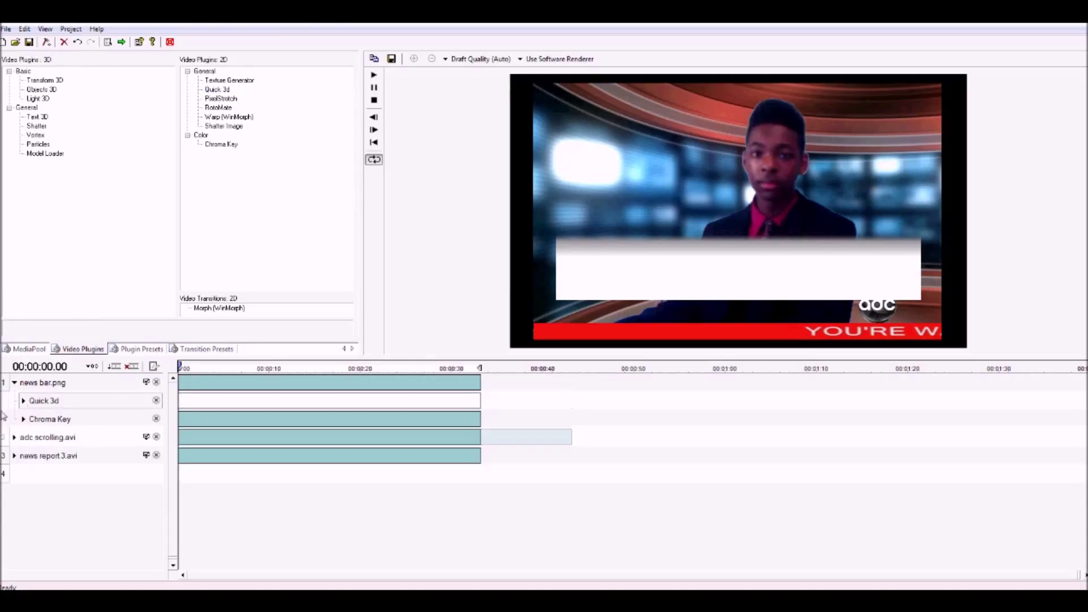
click(24, 401)
scroll(143, 412, down, 1)
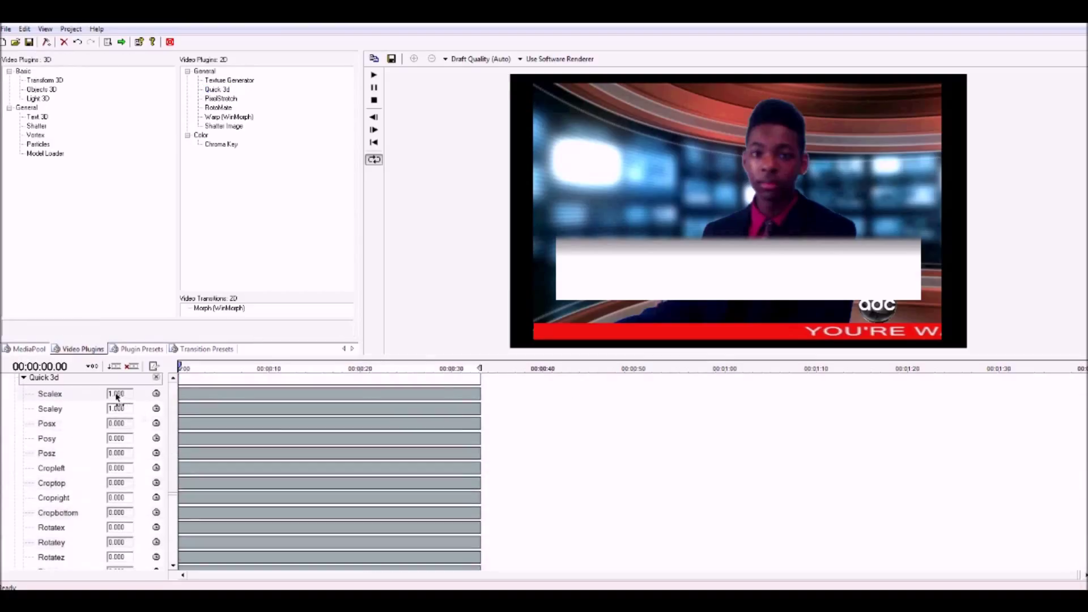